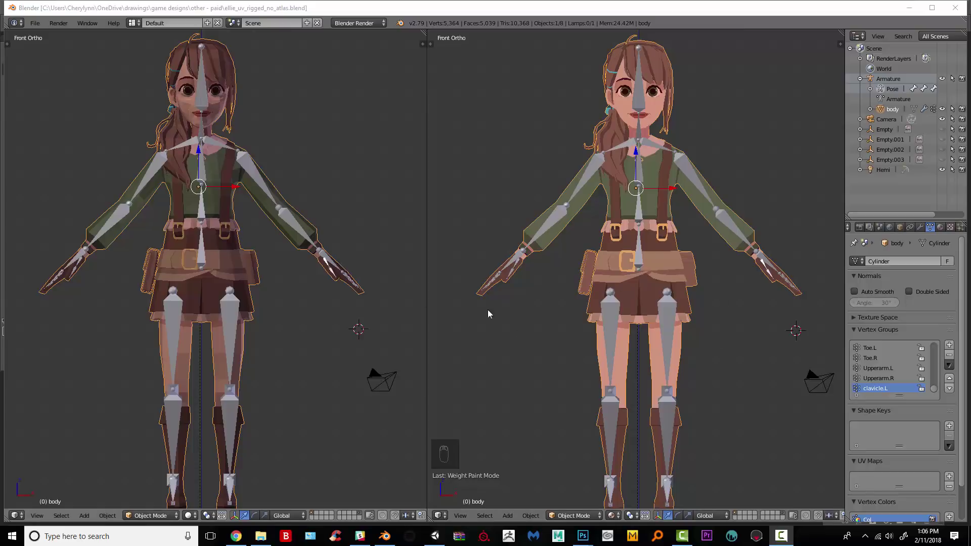
{"action": "middle_click_drag", "start_coordinate": [709, 347], "coordinate": [669, 352]}
{"action": "key", "text": "KP_1"}
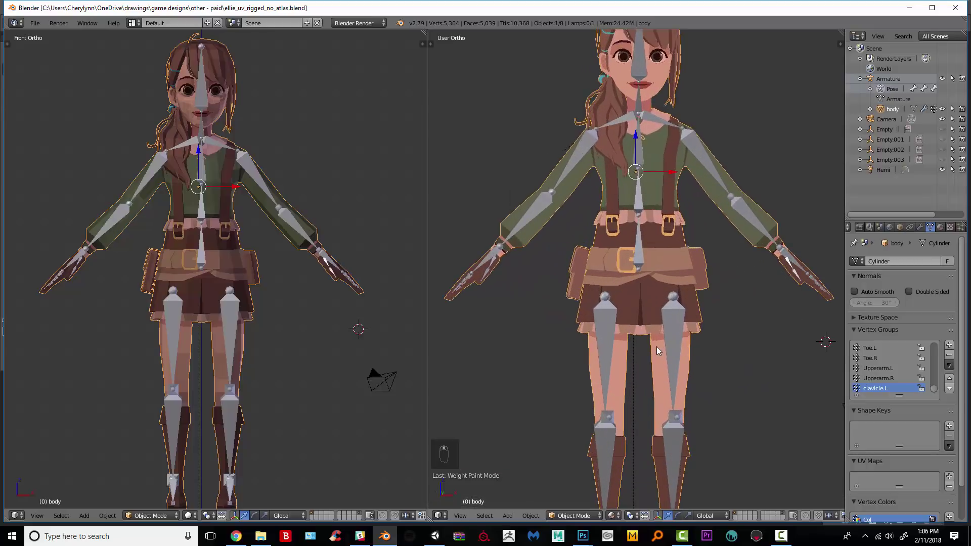
{"action": "scroll", "coordinate": [682, 347], "scroll_direction": "down", "scroll_amount": 1}
{"action": "scroll", "coordinate": [678, 348], "scroll_direction": "up", "scroll_amount": 2}
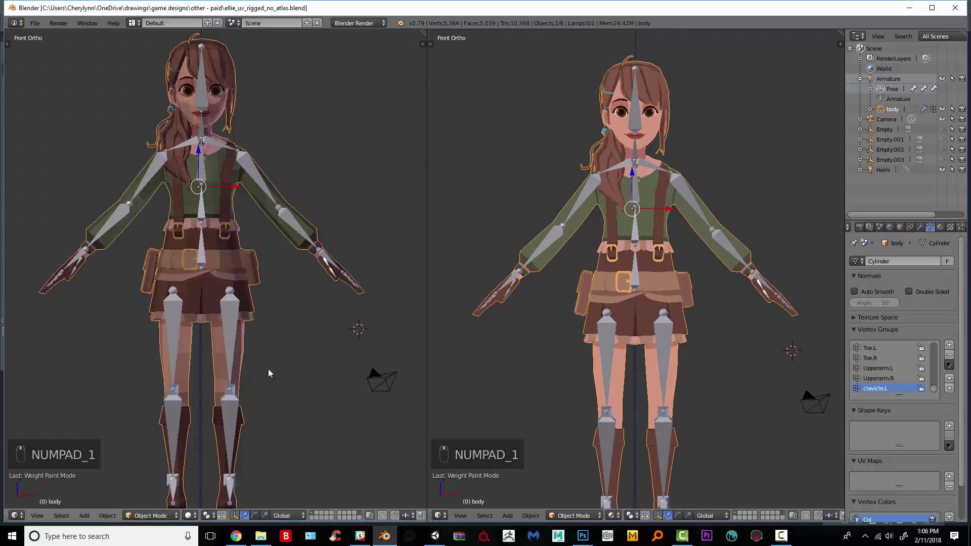
{"action": "scroll", "coordinate": [278, 354], "scroll_direction": "up", "scroll_amount": 2}
{"action": "scroll", "coordinate": [280, 360], "scroll_direction": "up", "scroll_amount": 1}
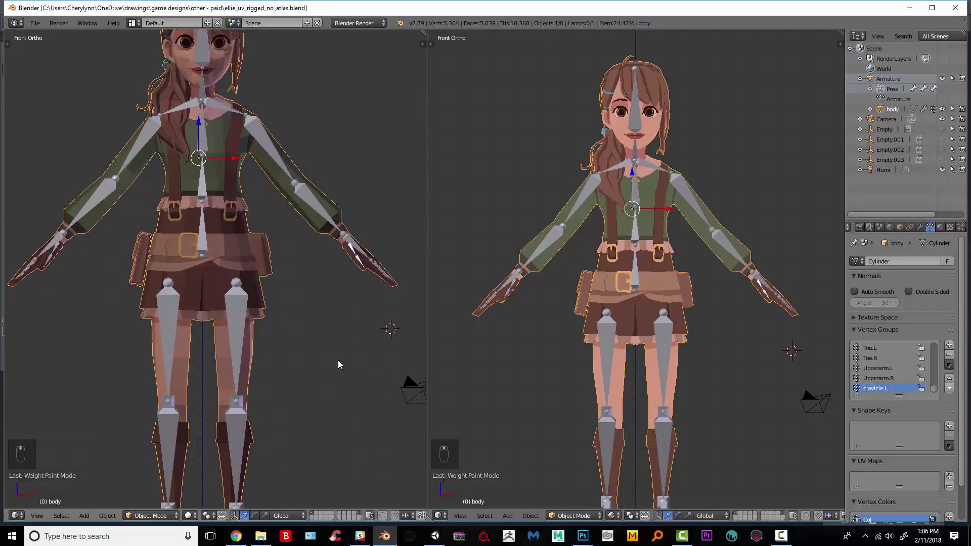
{"action": "scroll", "coordinate": [338, 360], "scroll_direction": "down", "scroll_amount": 1}
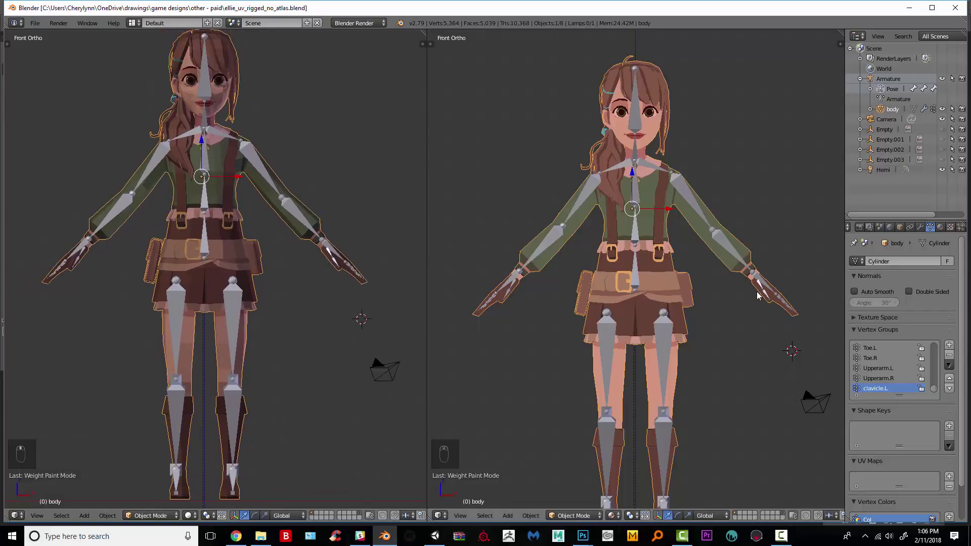
{"action": "middle_click_drag", "start_coordinate": [758, 296], "coordinate": [688, 276]}
{"action": "key", "text": "KP_1"}
{"action": "scroll", "coordinate": [693, 286], "scroll_direction": "down", "scroll_amount": 1}
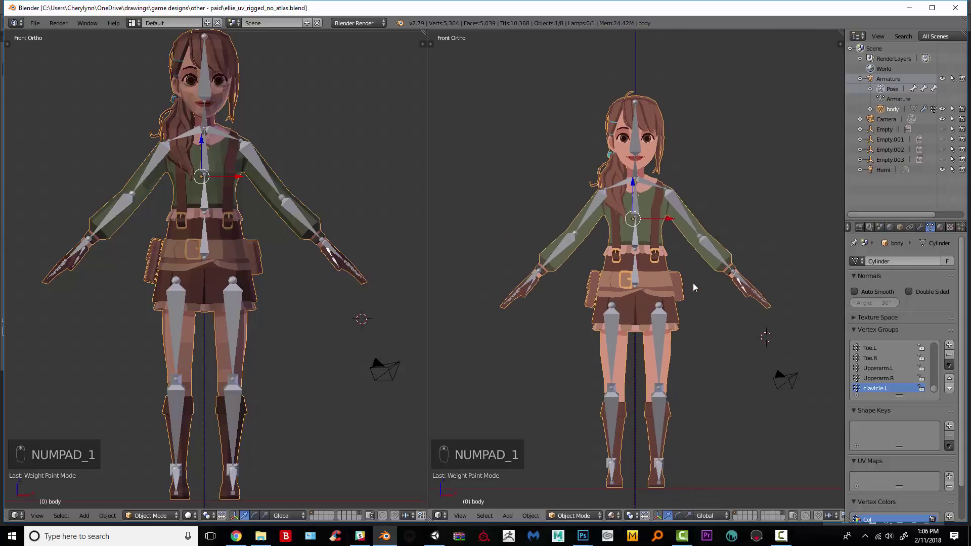
{"action": "scroll", "coordinate": [693, 283], "scroll_direction": "up", "scroll_amount": 2}
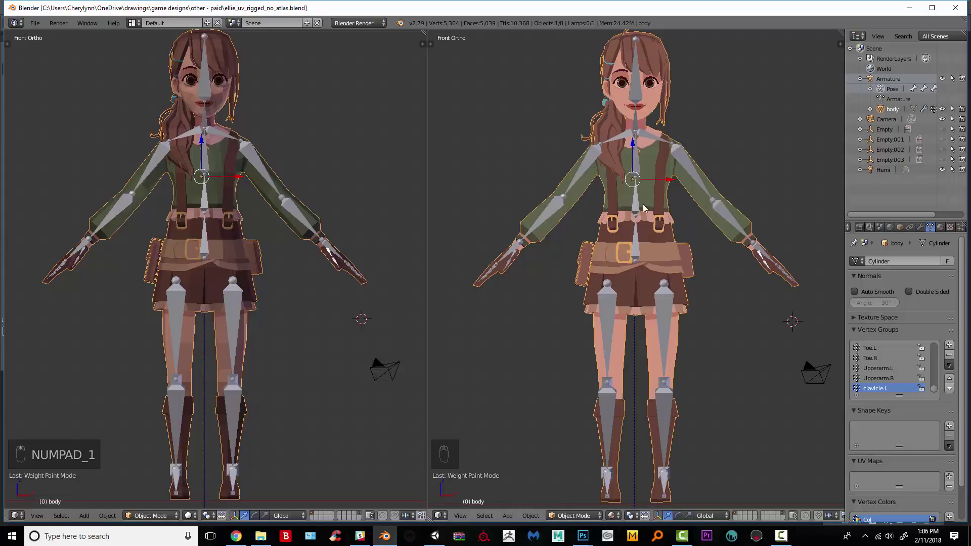
Hide the armature from the 3D views and collapse its hierarchy in the outliner.
{"action": "middle_click_drag", "start_coordinate": [642, 187], "coordinate": [622, 213], "text": "shift"}
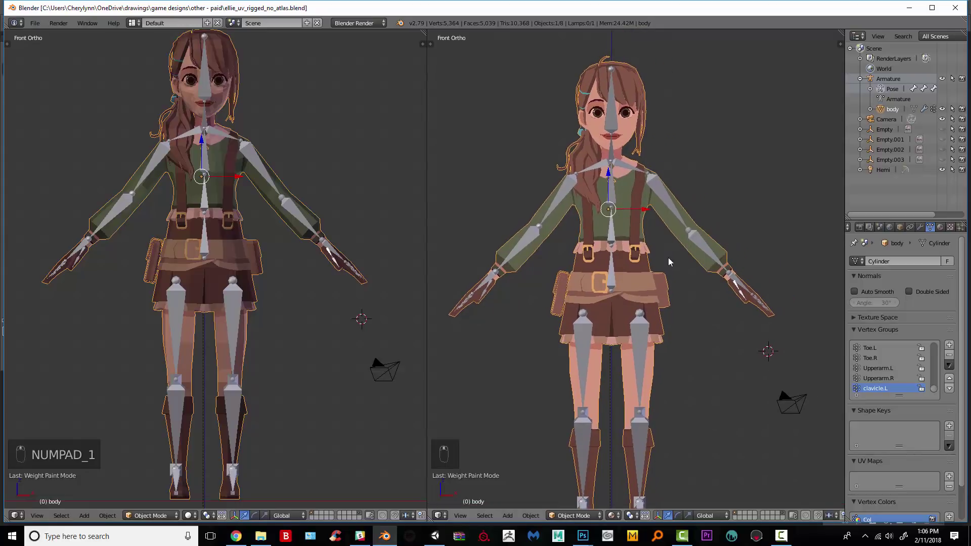
{"action": "middle_click_drag", "start_coordinate": [669, 257], "coordinate": [674, 239], "text": "shift"}
{"action": "left_click", "coordinate": [941, 79]}
{"action": "left_click", "coordinate": [860, 79]}
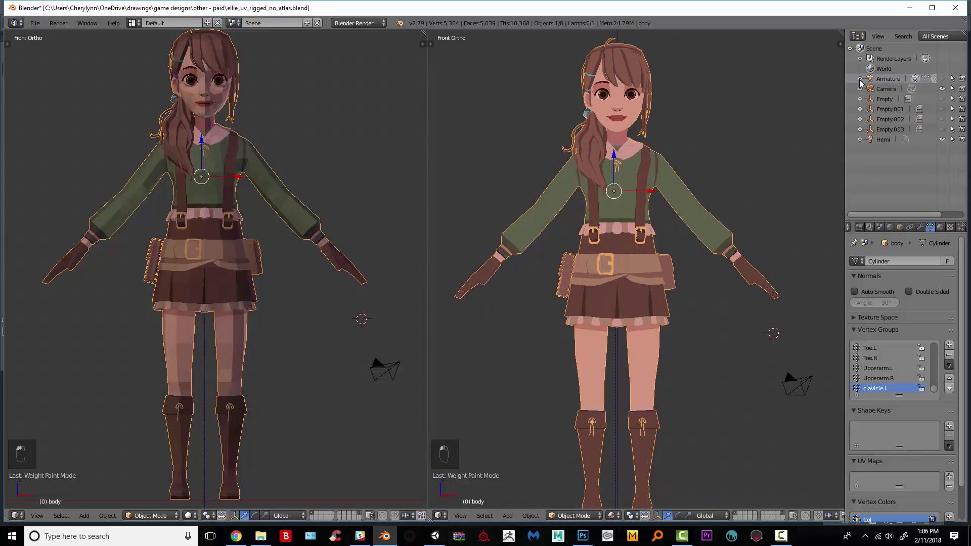
Delete the camera, the four empties and the Hemi lamp from the scene.
{"action": "right_click", "coordinate": [885, 90]}
{"action": "left_click", "coordinate": [885, 90]}
{"action": "right_click", "coordinate": [885, 90]}
{"action": "left_click", "coordinate": [885, 89]}
{"action": "right_click", "coordinate": [885, 90]}
{"action": "left_click", "coordinate": [885, 90]}
{"action": "right_click", "coordinate": [885, 89]}
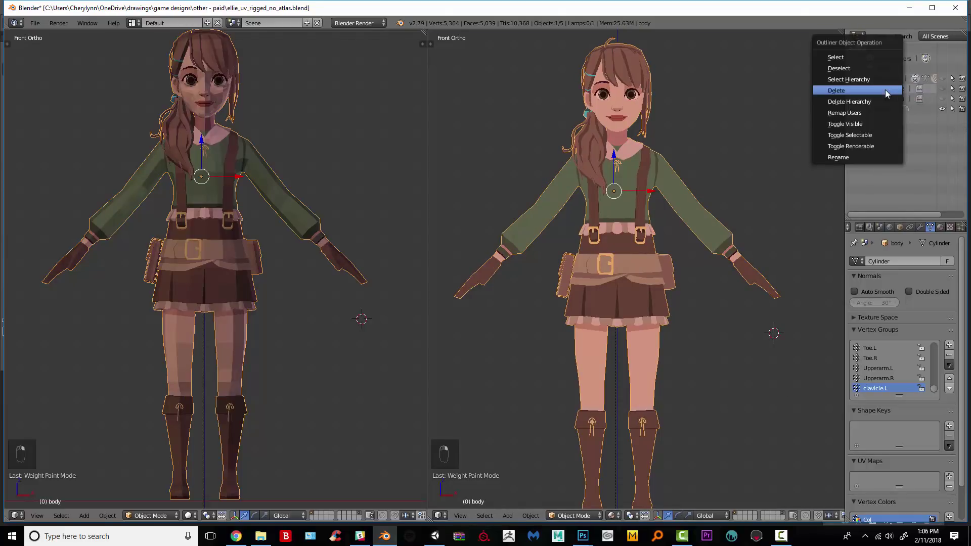
{"action": "left_click", "coordinate": [885, 89]}
{"action": "right_click", "coordinate": [885, 89]}
{"action": "left_click", "coordinate": [885, 89]}
{"action": "right_click", "coordinate": [885, 89]}
{"action": "left_click", "coordinate": [885, 90]}
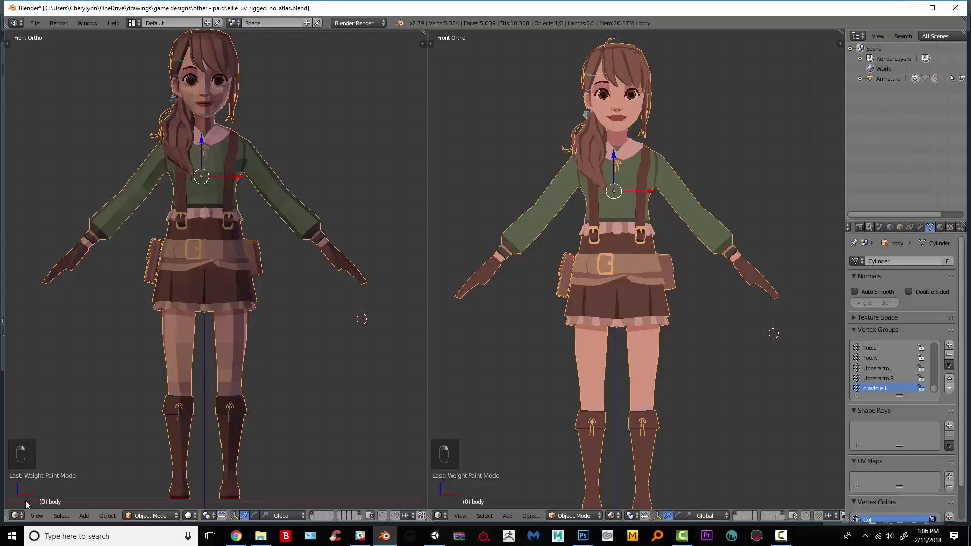
Turn the 3D view beside the outlined character's main view into a UV/Image Editor.
{"action": "left_click", "coordinate": [14, 516]}
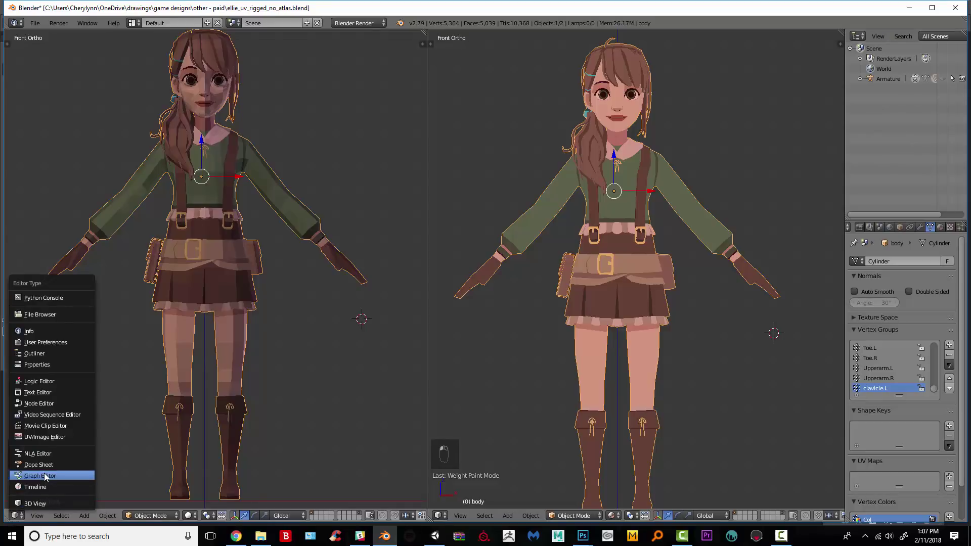
{"action": "left_click", "coordinate": [65, 434]}
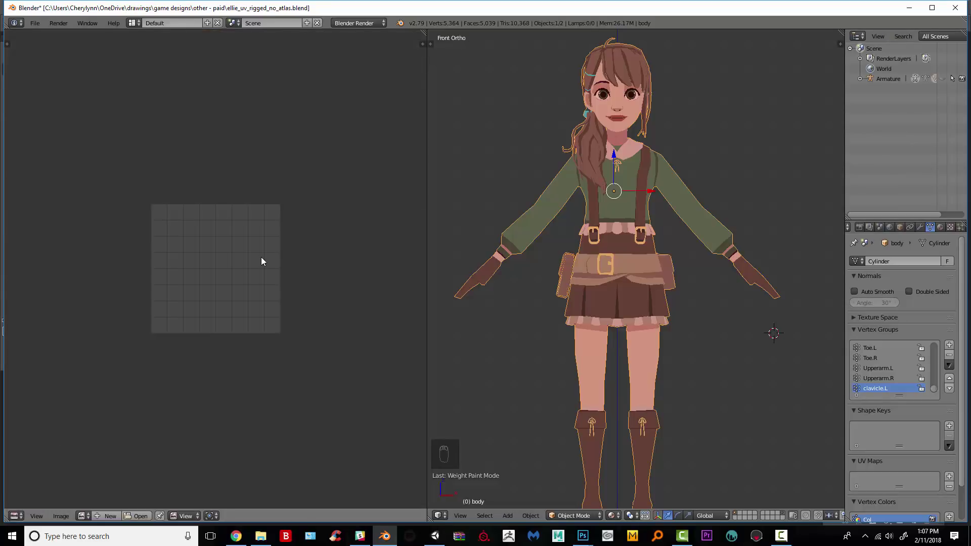
{"action": "scroll", "coordinate": [245, 251], "scroll_direction": "up", "scroll_amount": 4}
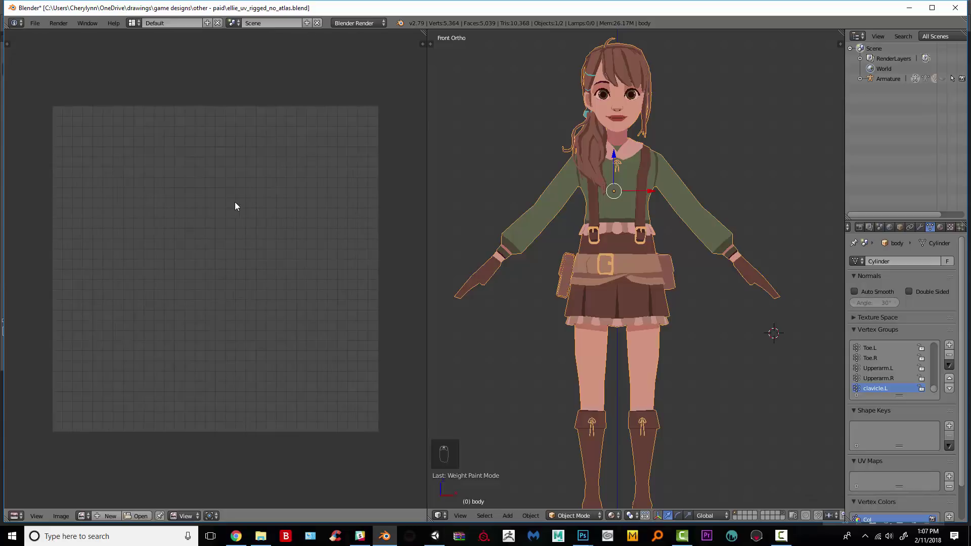
{"action": "middle_click_drag", "start_coordinate": [228, 168], "coordinate": [228, 188]}
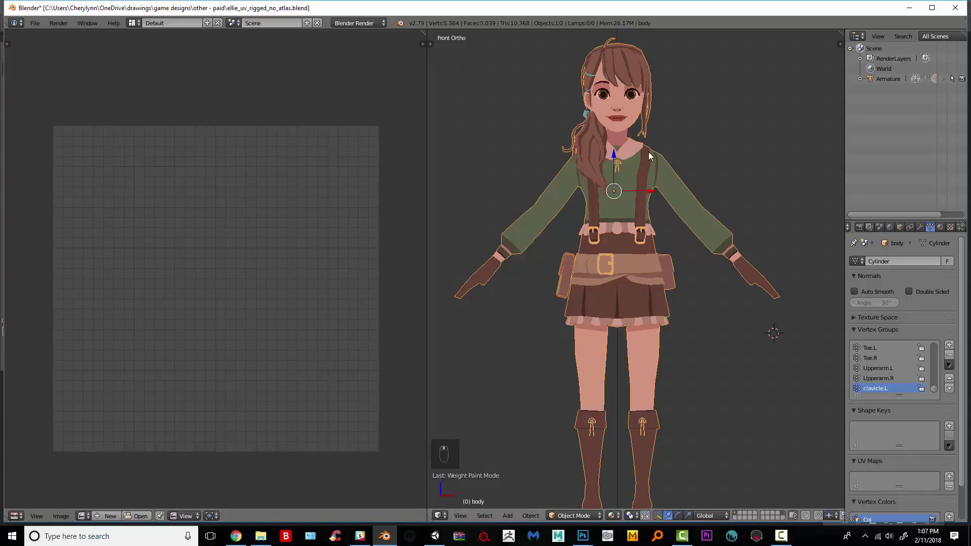
Select the whole body mesh in Edit Mode and unwrap it with Smart UV Project, using angle limit 66 and island margin 0.
{"action": "middle_click_drag", "start_coordinate": [681, 207], "coordinate": [690, 192], "text": "shift"}
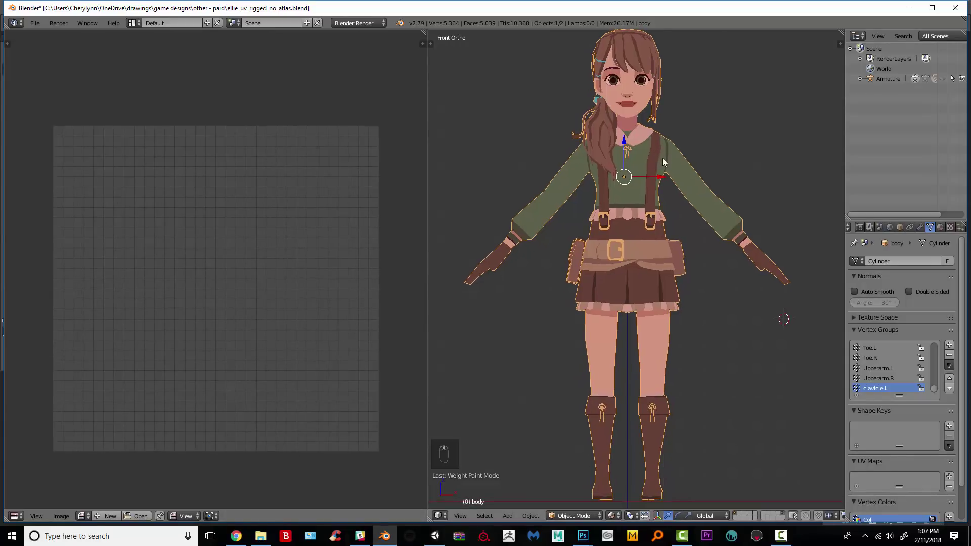
{"action": "key", "text": "Tab"}
{"action": "key", "text": "a"}
{"action": "key", "text": "a"}
{"action": "key", "text": "a"}
{"action": "key", "text": "a"}
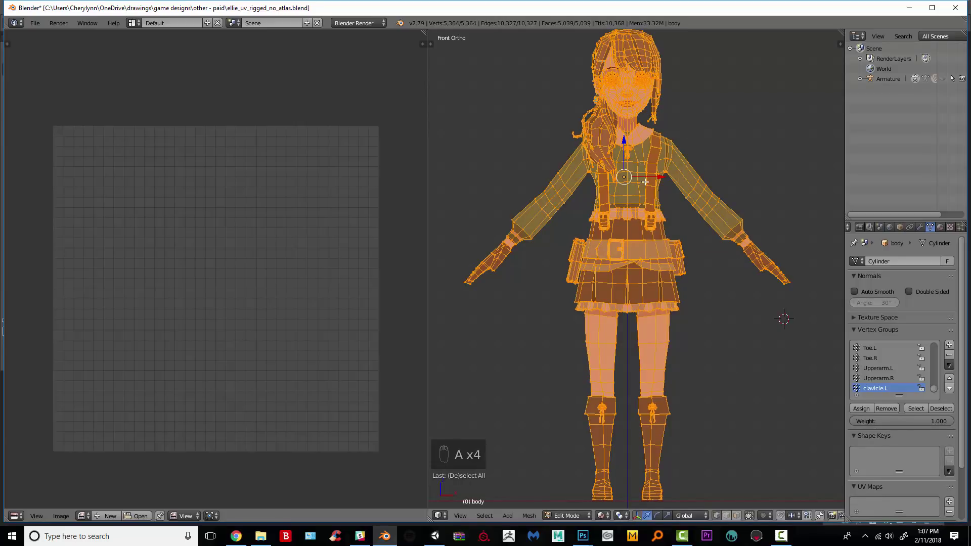
{"action": "key", "text": "u"}
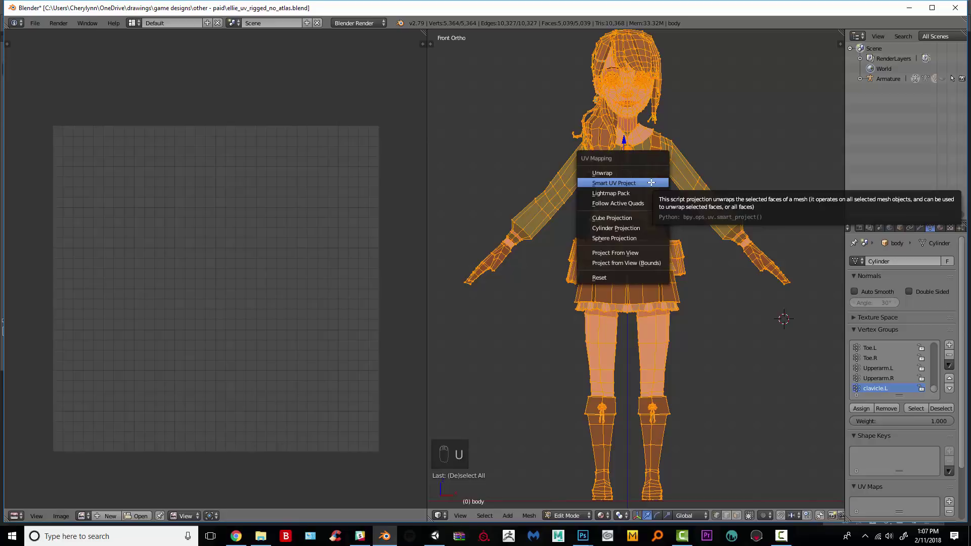
{"action": "left_click", "coordinate": [651, 182]}
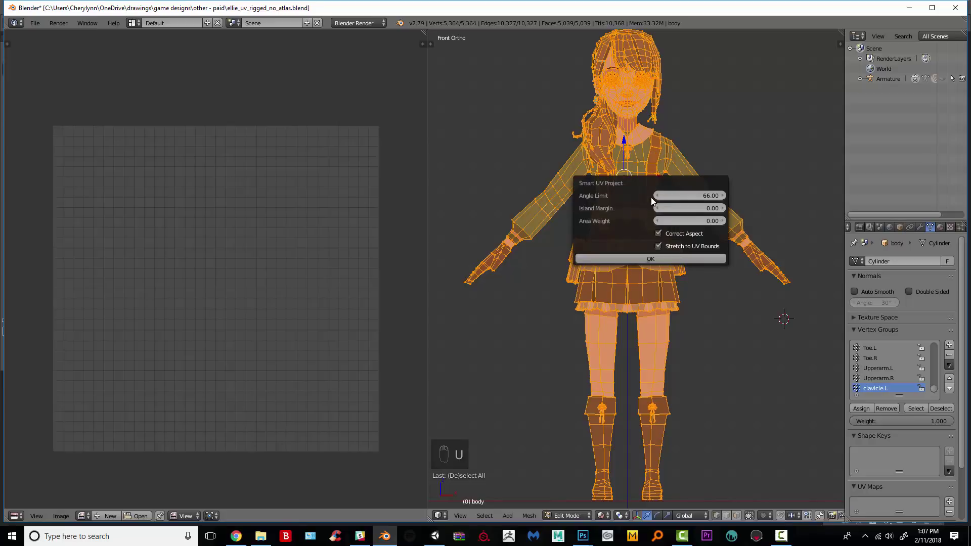
{"action": "left_click", "coordinate": [671, 259]}
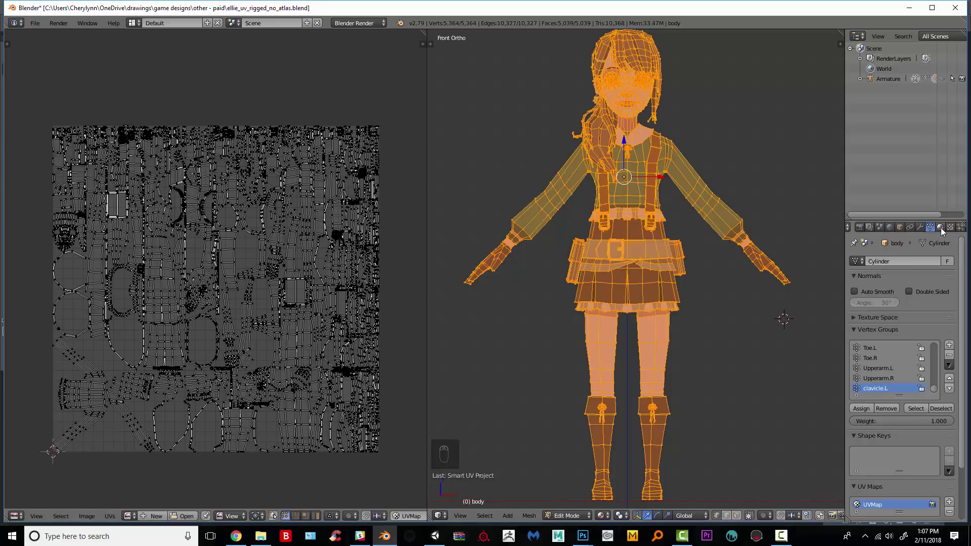
Copy the hex diffuse colour D3967D of Material.001 from the body's material settings.
{"action": "left_click", "coordinate": [939, 227]}
{"action": "scroll", "coordinate": [263, 278], "scroll_direction": "up", "scroll_amount": 1}
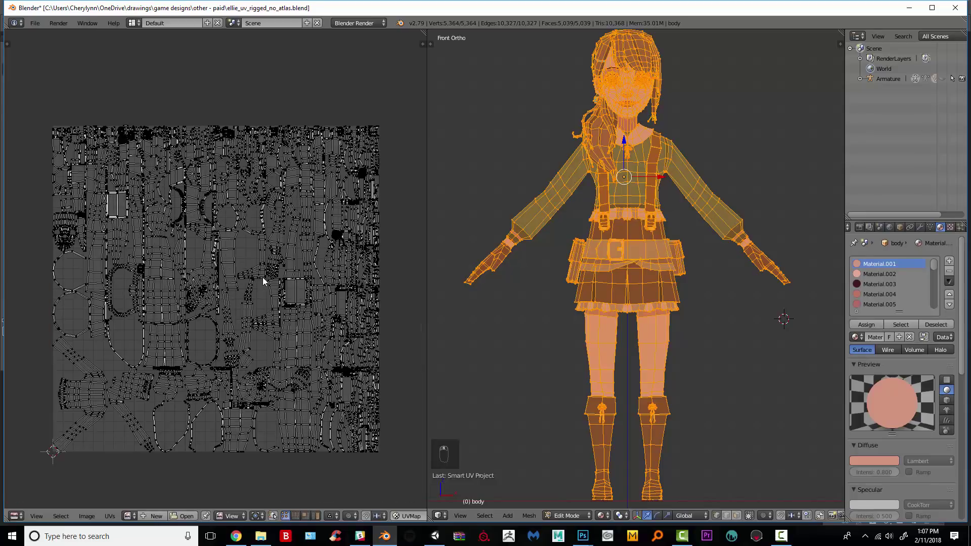
{"action": "middle_click_drag", "start_coordinate": [268, 281], "coordinate": [296, 247]}
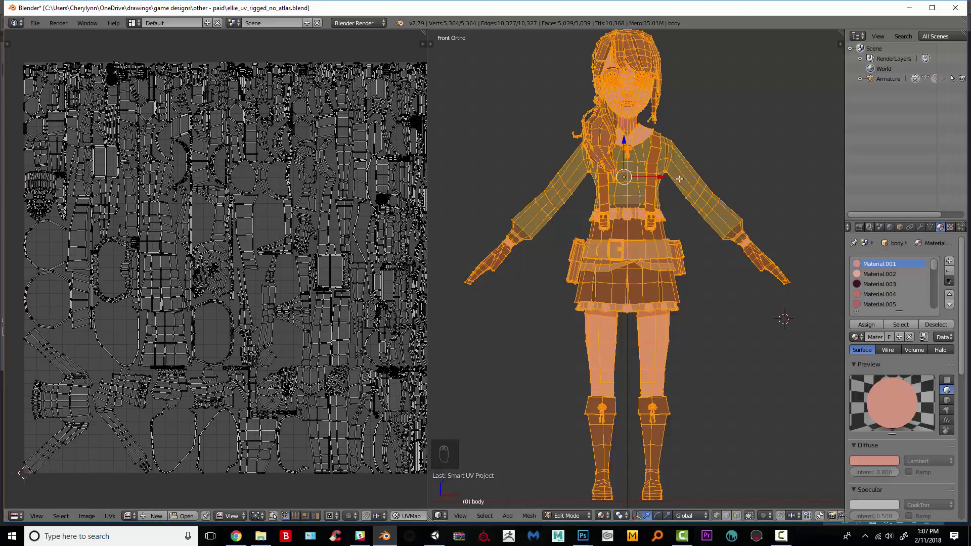
{"action": "middle_click_drag", "start_coordinate": [653, 143], "coordinate": [662, 222], "text": "shift"}
{"action": "scroll", "coordinate": [651, 228], "scroll_direction": "up", "scroll_amount": 2}
{"action": "scroll", "coordinate": [663, 222], "scroll_direction": "up", "scroll_amount": 1}
{"action": "middle_click_drag", "start_coordinate": [665, 165], "coordinate": [680, 193], "text": "shift"}
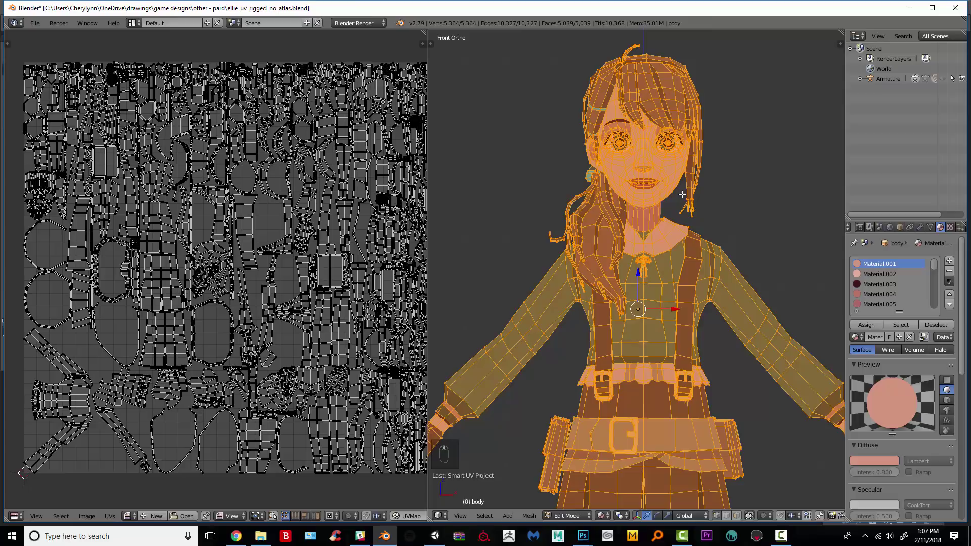
{"action": "left_click_drag", "start_coordinate": [935, 268], "coordinate": [931, 238]}
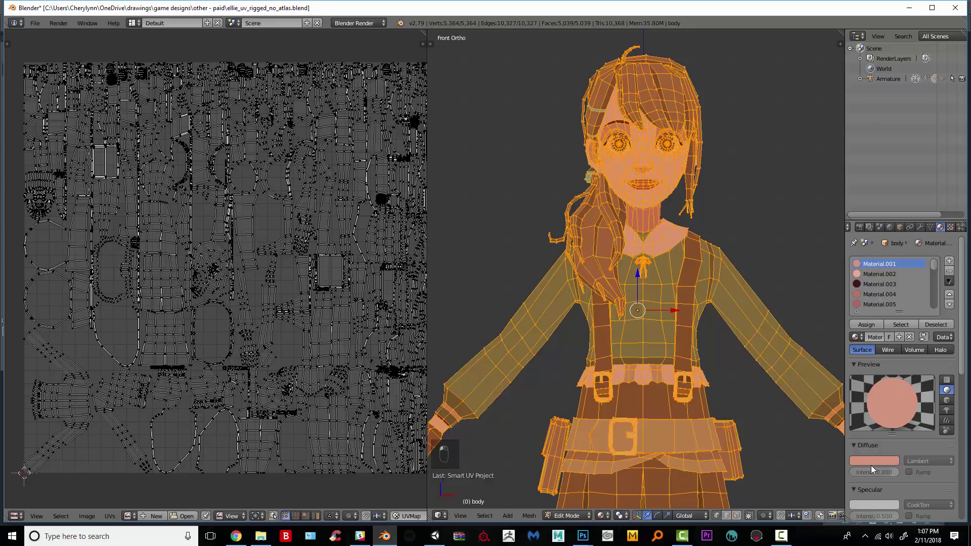
{"action": "scroll", "coordinate": [859, 445], "scroll_direction": "down", "scroll_amount": 4}
{"action": "left_click", "coordinate": [880, 460]}
{"action": "left_click", "coordinate": [862, 427]}
{"action": "key", "text": "ctrl+c"}
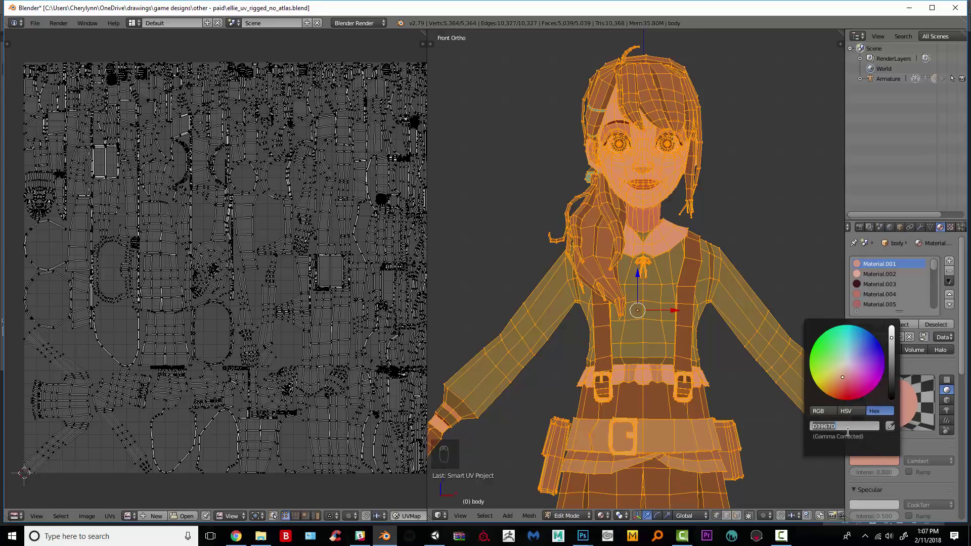
{"action": "left_click", "coordinate": [856, 435]}
{"action": "key", "text": "Return"}
Switch to Photoshop and create a new 300 x 300 pixel RGB document with a white background at 72 pixels/inch.
{"action": "mouse_move", "coordinate": [582, 536]}
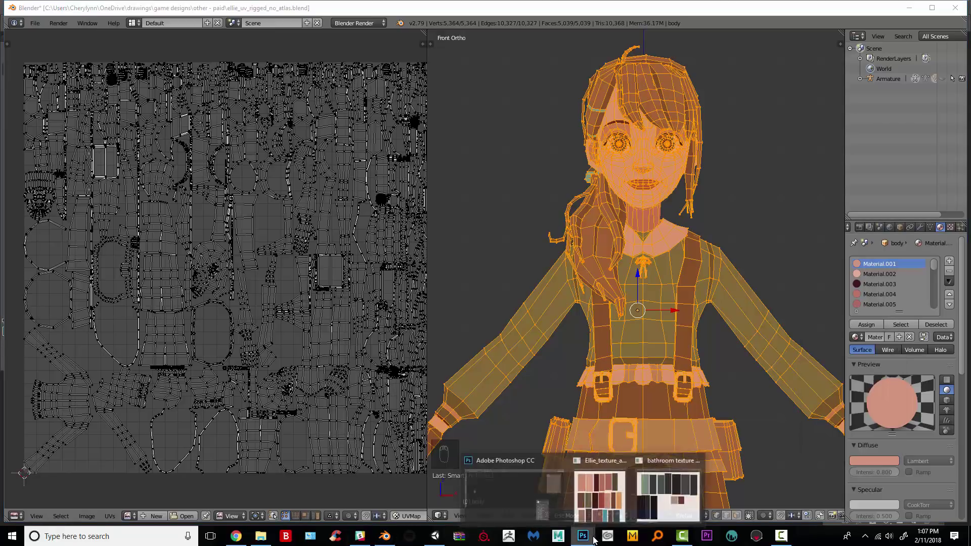
{"action": "left_click", "coordinate": [526, 488]}
{"action": "left_click", "coordinate": [28, 7]}
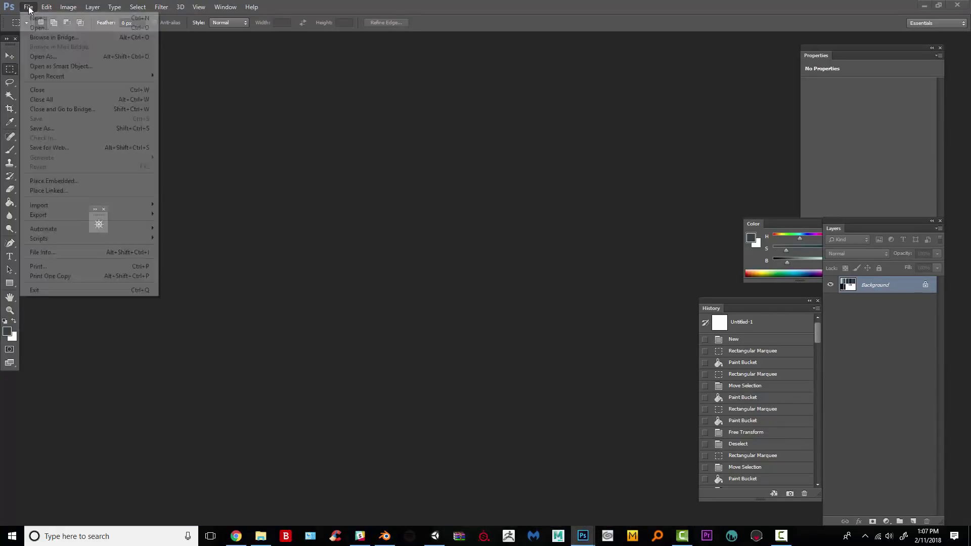
{"action": "left_click", "coordinate": [40, 15]}
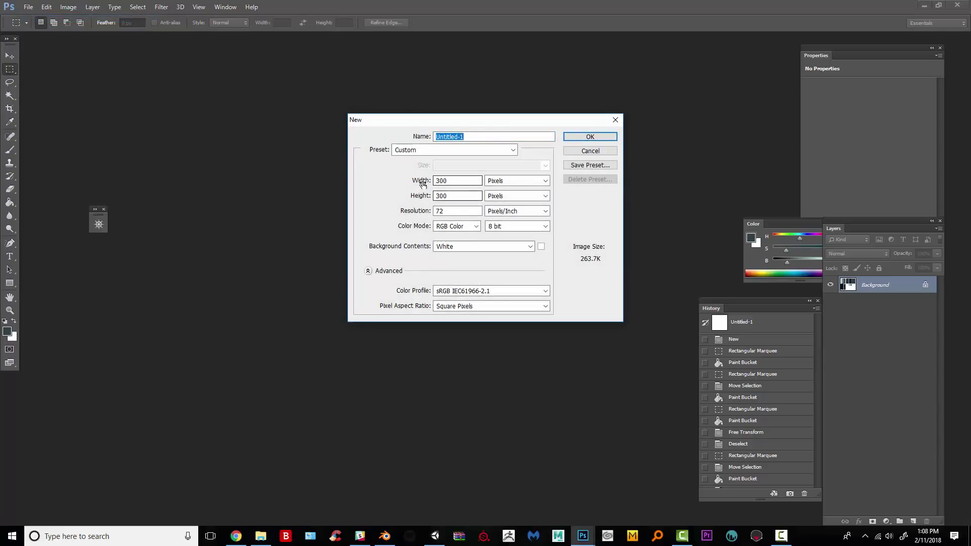
{"action": "left_click", "coordinate": [599, 138]}
{"action": "left_click_drag", "start_coordinate": [285, 107], "coordinate": [493, 120]}
{"action": "left_click", "coordinate": [9, 310]}
{"action": "left_click_drag", "start_coordinate": [361, 280], "coordinate": [380, 284]}
Add a new layer and marquee-select a square of about 0.8 inch in the canvas's upper-left corner.
{"action": "left_click", "coordinate": [10, 69]}
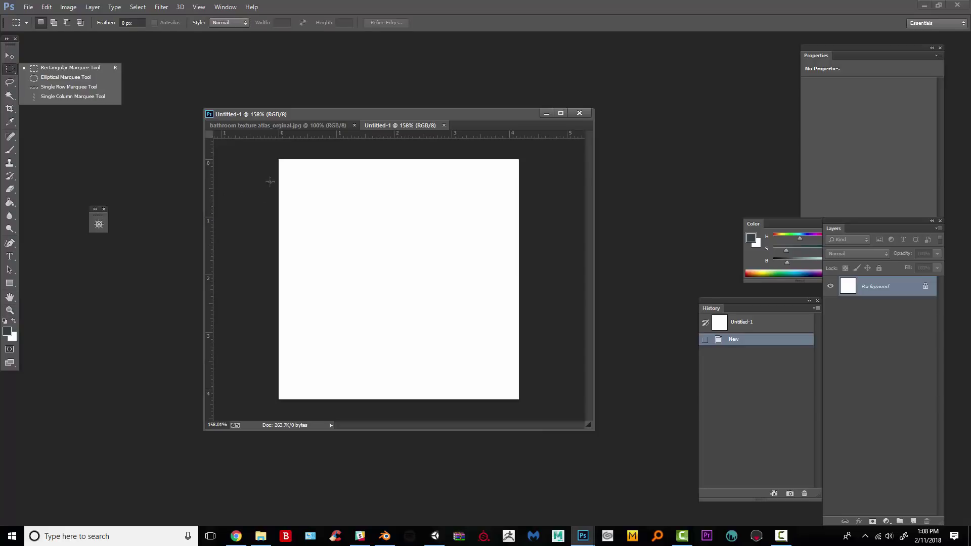
{"action": "left_click", "coordinate": [263, 159]}
{"action": "left_click_drag", "start_coordinate": [279, 160], "coordinate": [329, 202]}
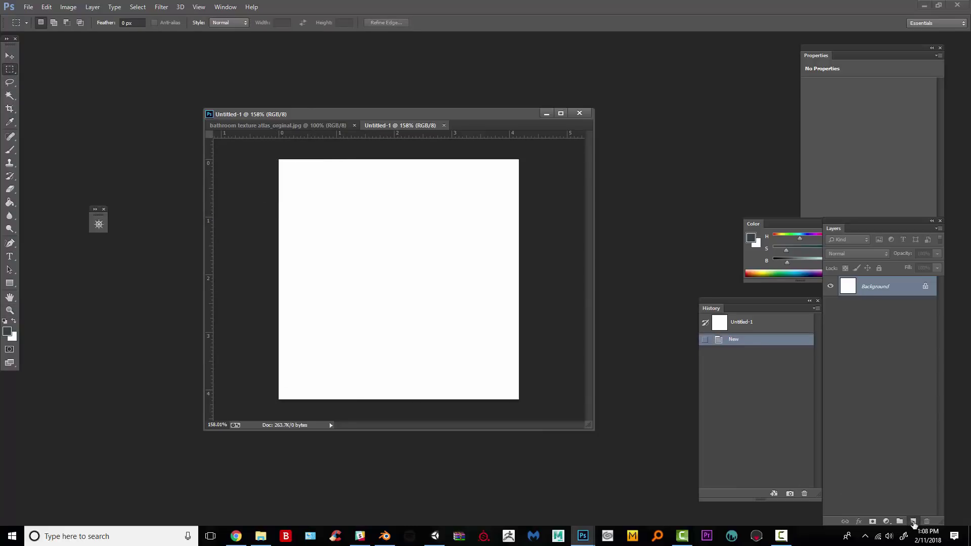
{"action": "left_click", "coordinate": [914, 522]}
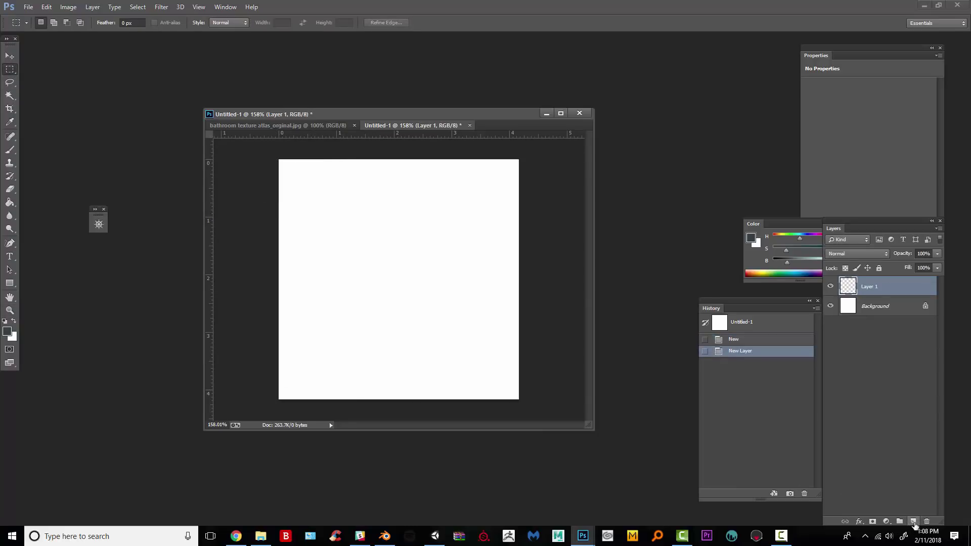
{"action": "left_click_drag", "start_coordinate": [280, 160], "coordinate": [326, 210]}
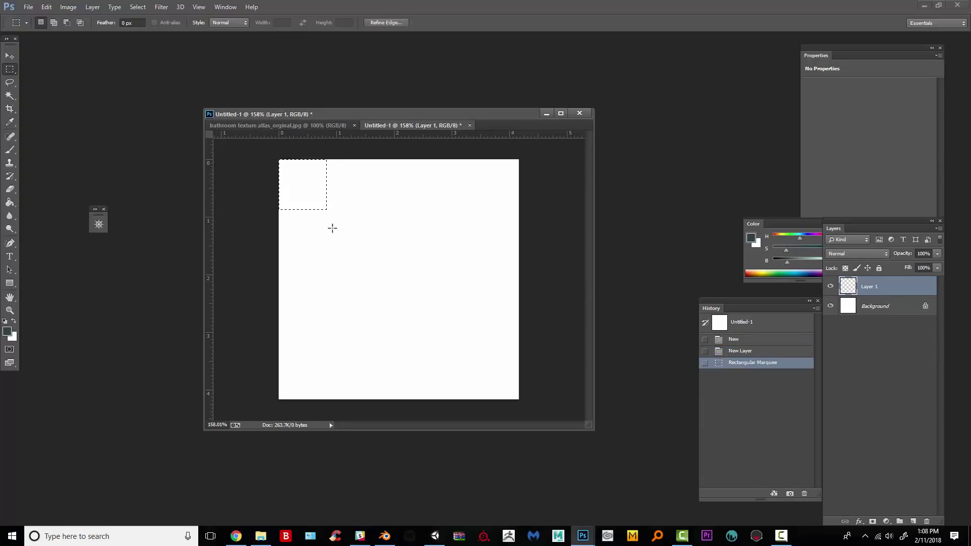
Activate the Paint Bucket tool and set the foreground colour to D3967D.
{"action": "left_click", "coordinate": [10, 208]}
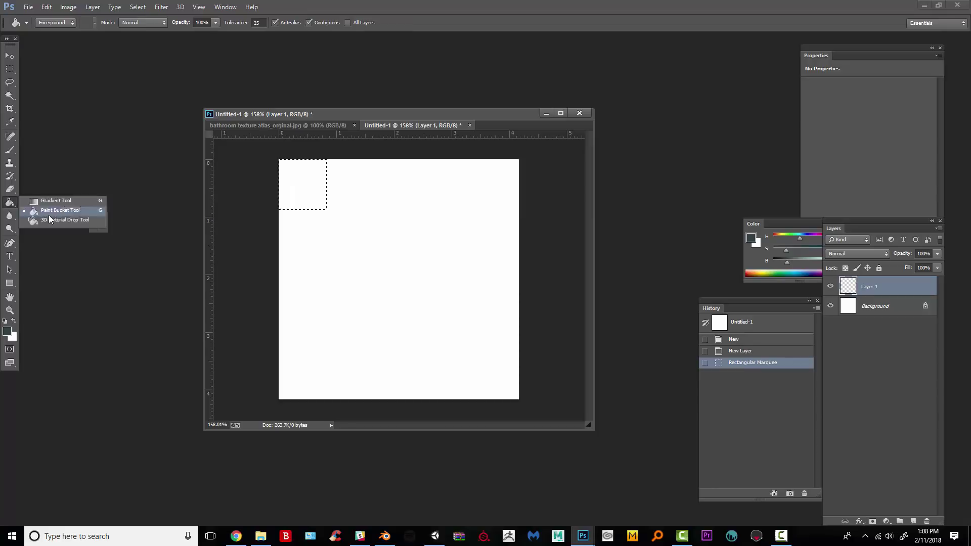
{"action": "left_click", "coordinate": [98, 229]}
{"action": "left_click", "coordinate": [7, 331]}
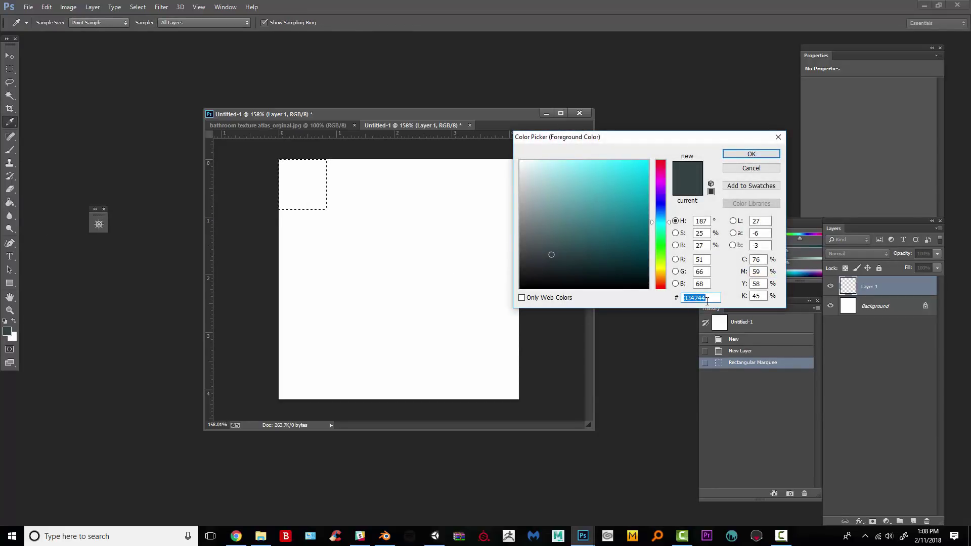
{"action": "key", "text": "ctrl+v"}
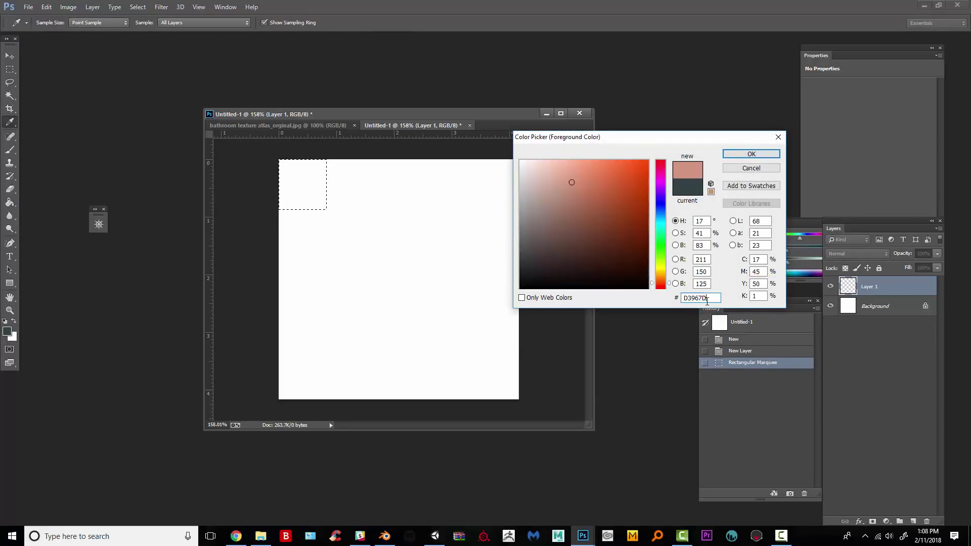
{"action": "left_click", "coordinate": [751, 153]}
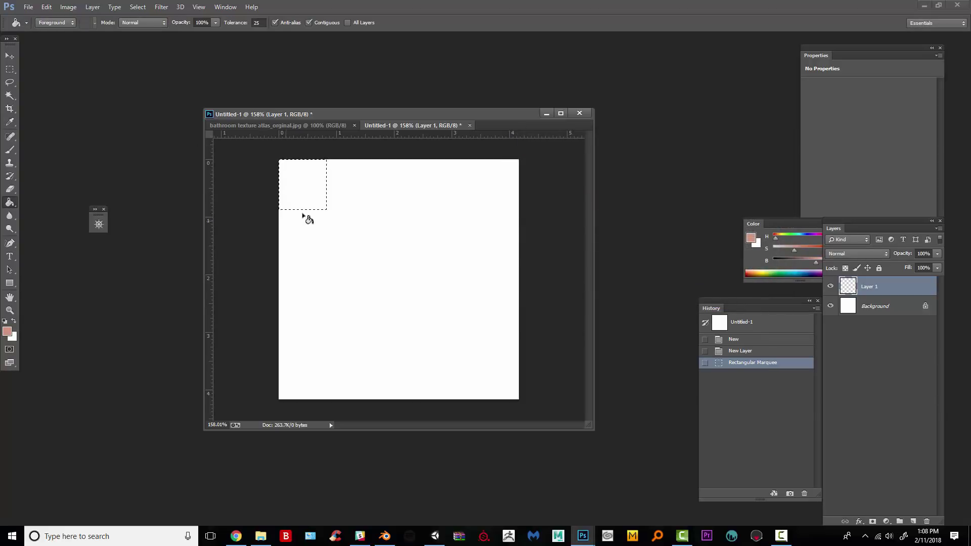
Fill the selected corner square with the foreground colour and marquee-select an adjoining area about 0.8 inch wide beside it.
{"action": "left_click", "coordinate": [289, 196]}
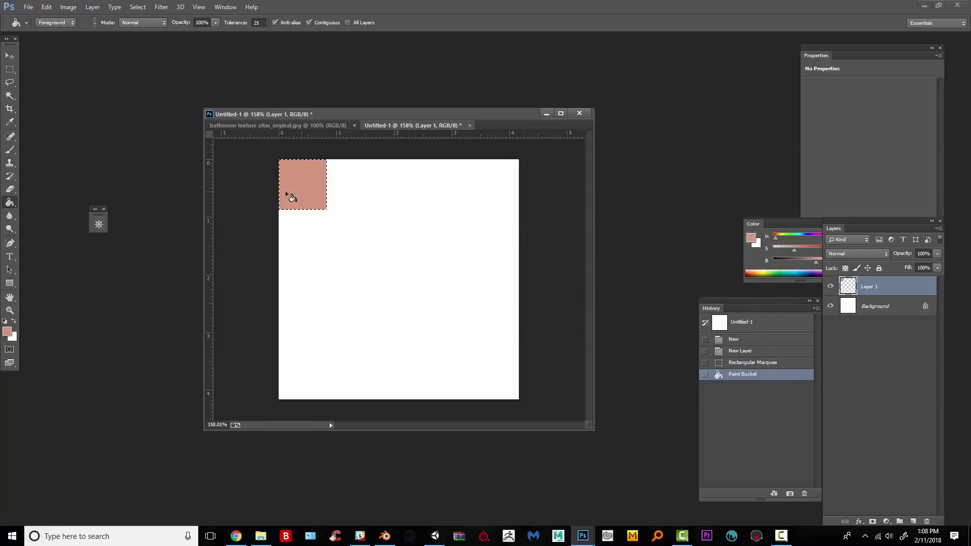
{"action": "left_click", "coordinate": [9, 69]}
{"action": "left_click", "coordinate": [326, 161]}
{"action": "left_click_drag", "start_coordinate": [327, 160], "coordinate": [374, 210]}
Switch to Blender and copy the hex diffuse colour E5AB96 of Material.002.
{"action": "left_click", "coordinate": [385, 536]}
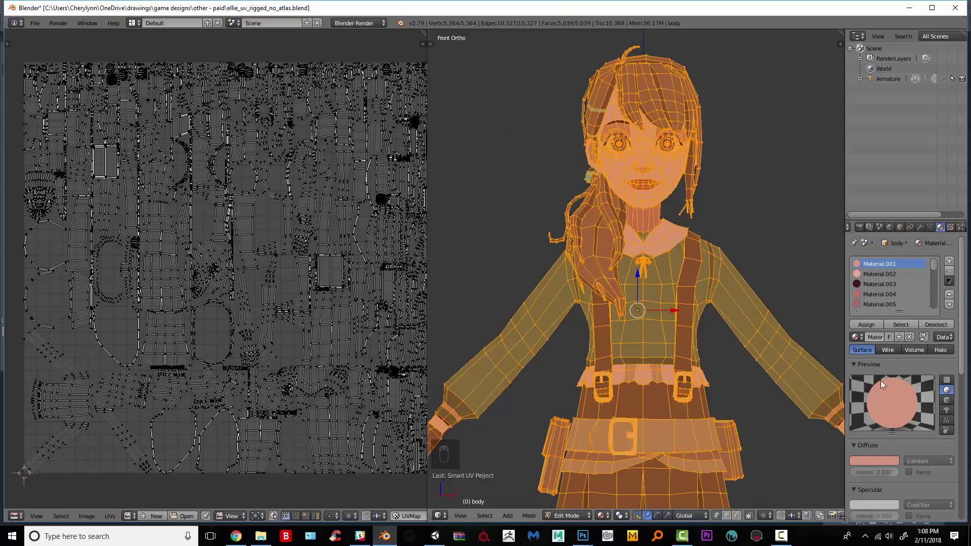
{"action": "left_click", "coordinate": [871, 274]}
{"action": "left_click", "coordinate": [875, 459]}
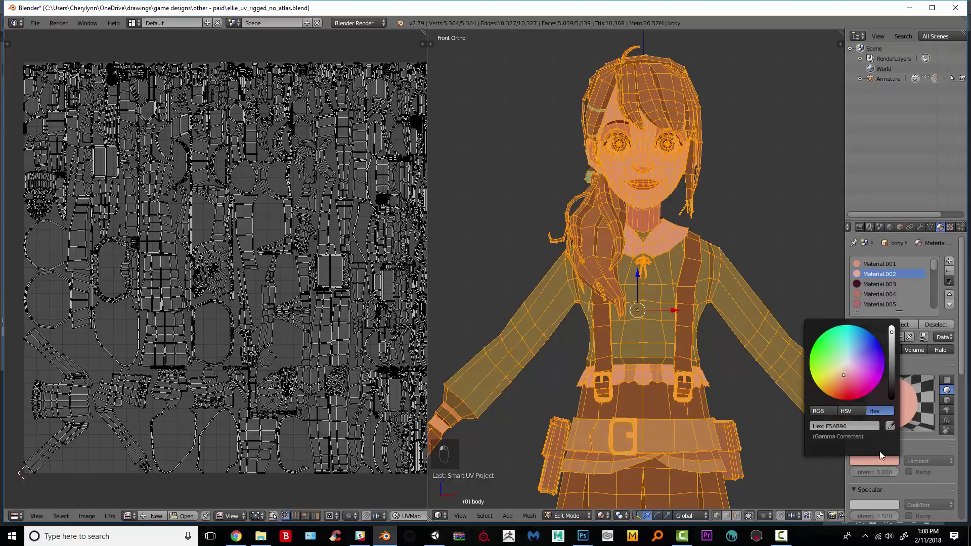
{"action": "left_click", "coordinate": [870, 425]}
{"action": "key", "text": "ctrl+c"}
Switch to the untitled Photoshop document, set the foreground colour to E5AB96 and fill the second square with it.
{"action": "mouse_move", "coordinate": [584, 538]}
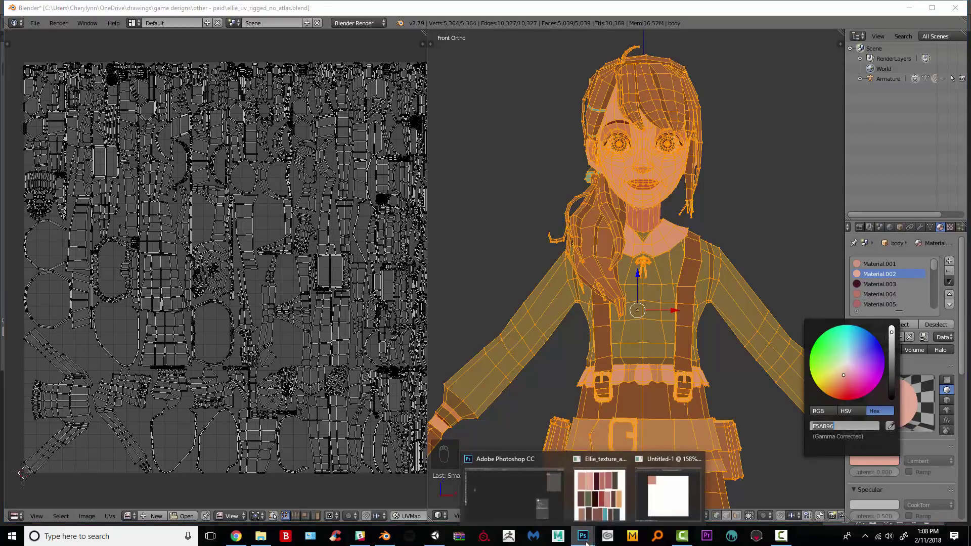
{"action": "left_click", "coordinate": [661, 498]}
{"action": "left_click", "coordinate": [7, 334]}
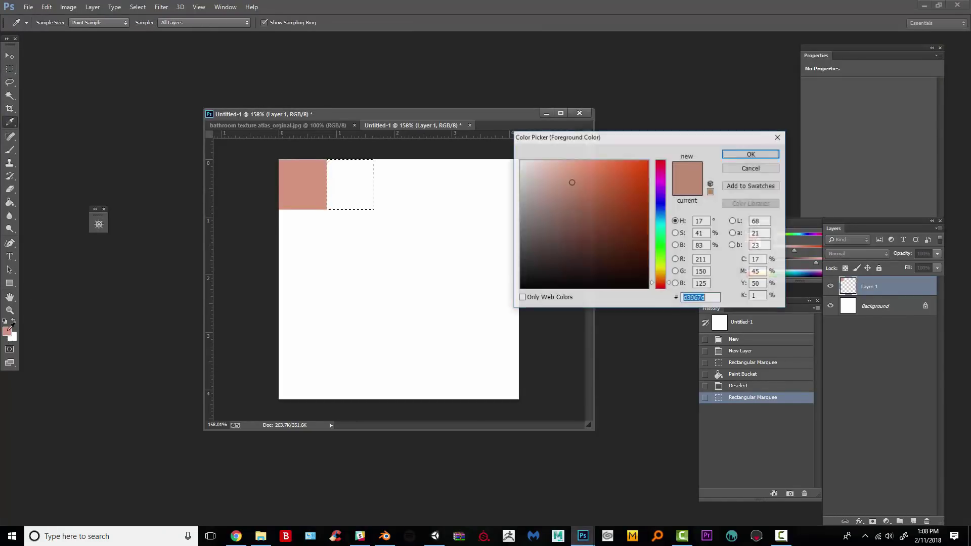
{"action": "key", "text": "ctrl+v"}
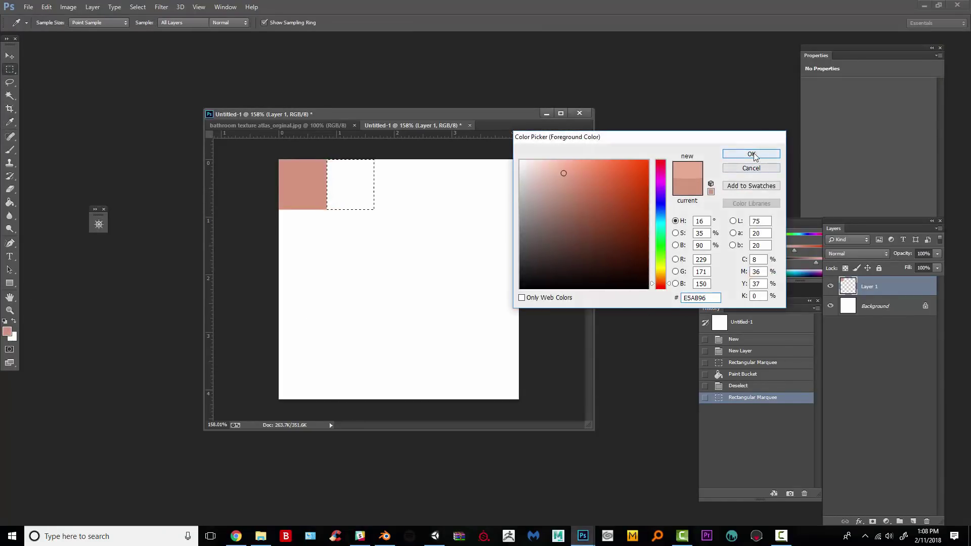
{"action": "left_click", "coordinate": [758, 154]}
{"action": "key", "text": "g"}
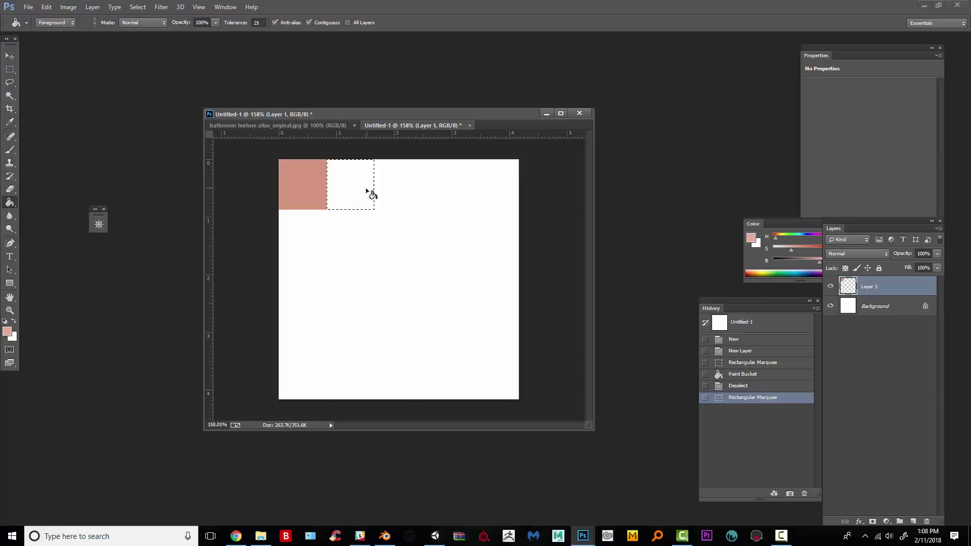
{"action": "left_click", "coordinate": [370, 191]}
Marquee-select a third square about 0.8 inch wide, and in Blender copy Material.003's hex diffuse colour 441621.
{"action": "key", "text": "m"}
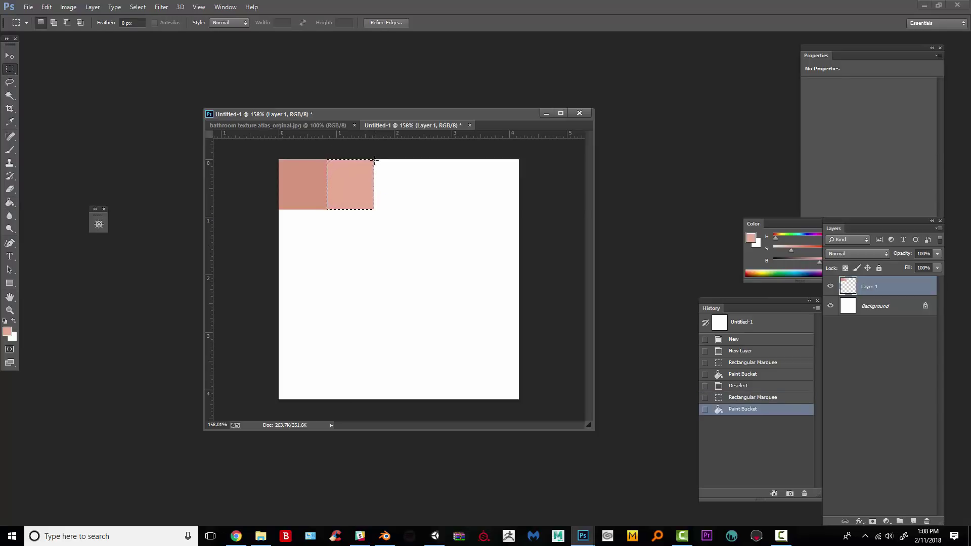
{"action": "left_click_drag", "start_coordinate": [373, 159], "coordinate": [419, 209]}
{"action": "left_click", "coordinate": [385, 537]}
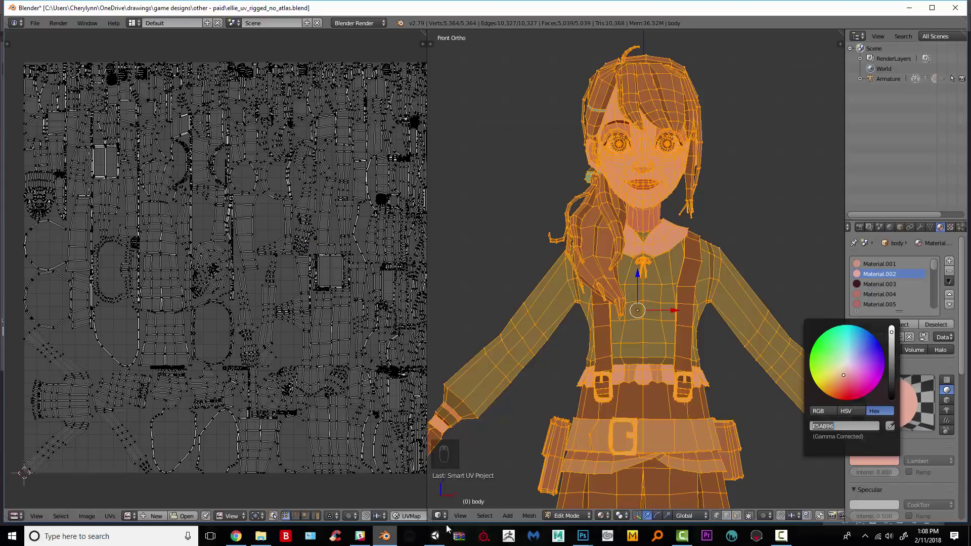
{"action": "left_click", "coordinate": [881, 284]}
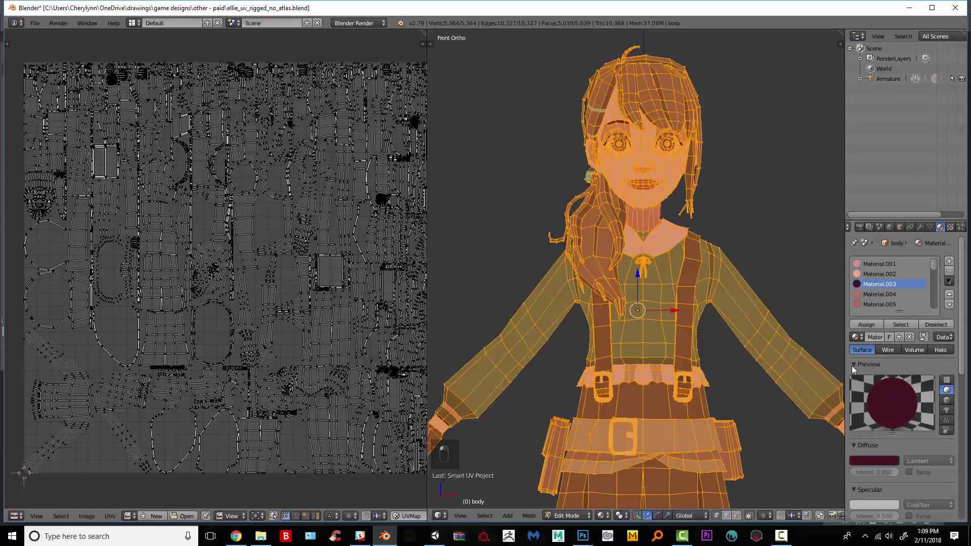
{"action": "left_click", "coordinate": [874, 461]}
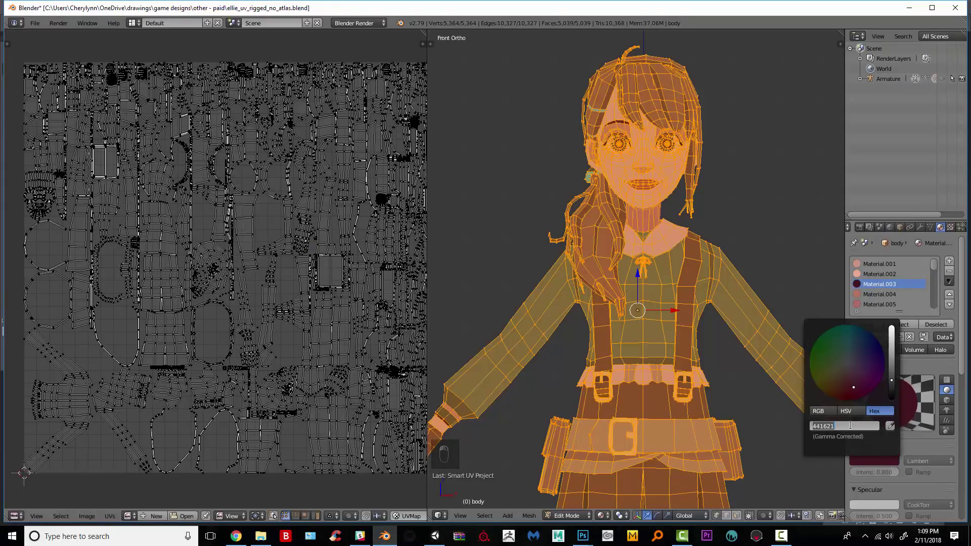
Return to the untitled Photoshop document, set the foreground colour to 441621 and fill the third square with it.
{"action": "mouse_move", "coordinate": [583, 536]}
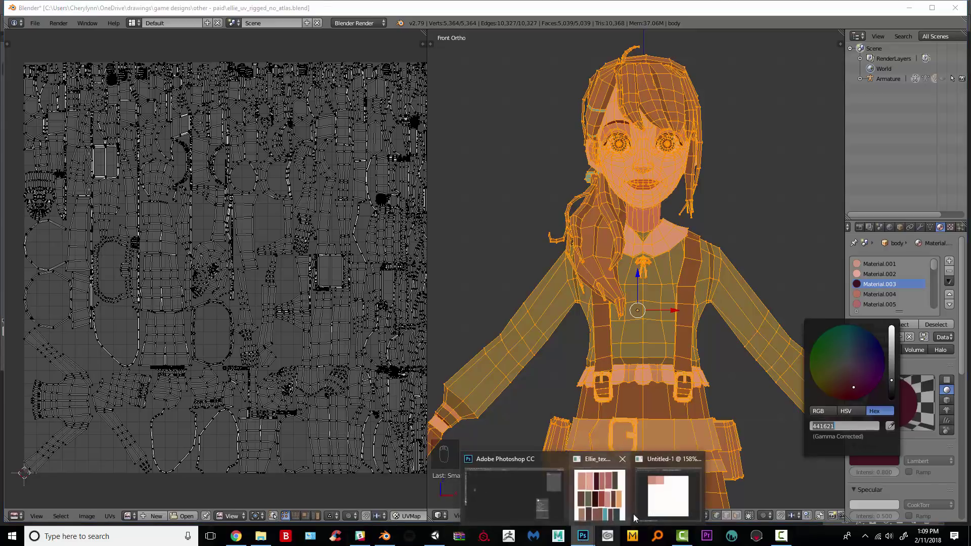
{"action": "left_click", "coordinate": [634, 514]}
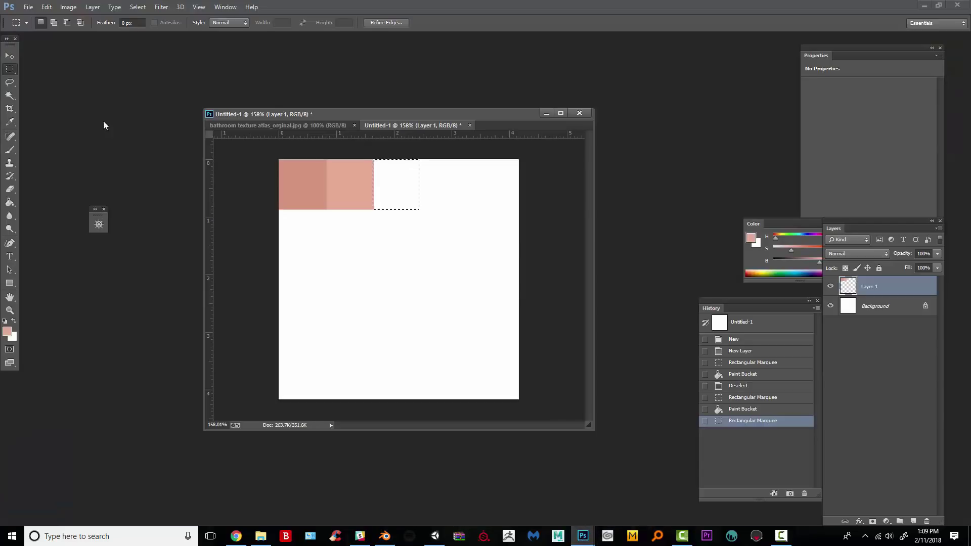
{"action": "left_click", "coordinate": [7, 331]}
{"action": "type", "text": "441621"}
{"action": "left_click", "coordinate": [751, 154]}
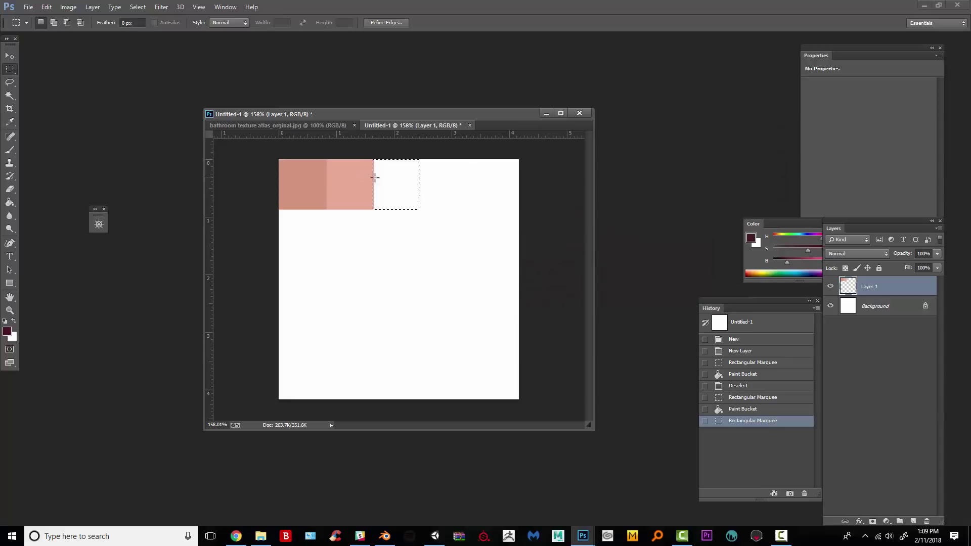
{"action": "key", "text": "g"}
{"action": "left_click", "coordinate": [408, 194]}
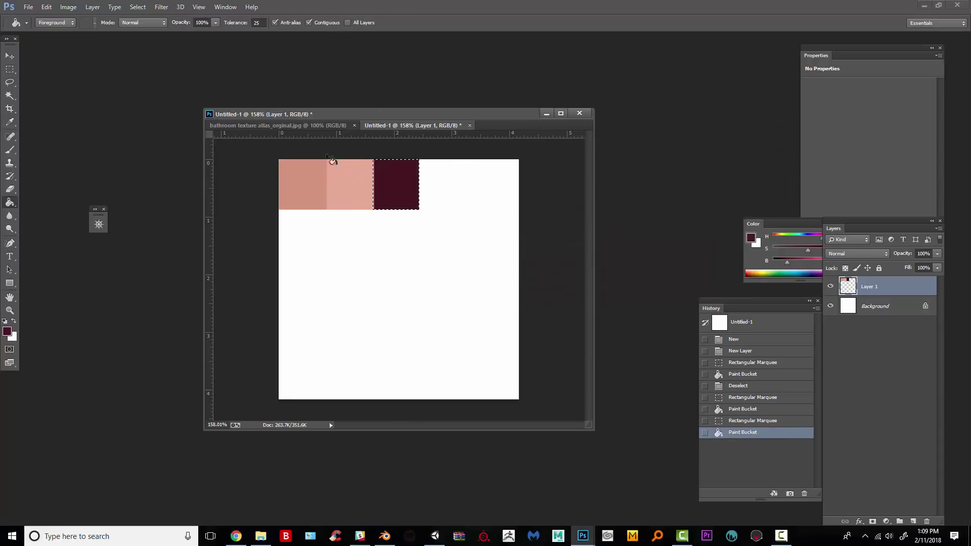
Marquee-select and fill a fourth area beside the dark swatch, and marquee-select a fifth one next to it.
{"action": "left_click", "coordinate": [17, 73]}
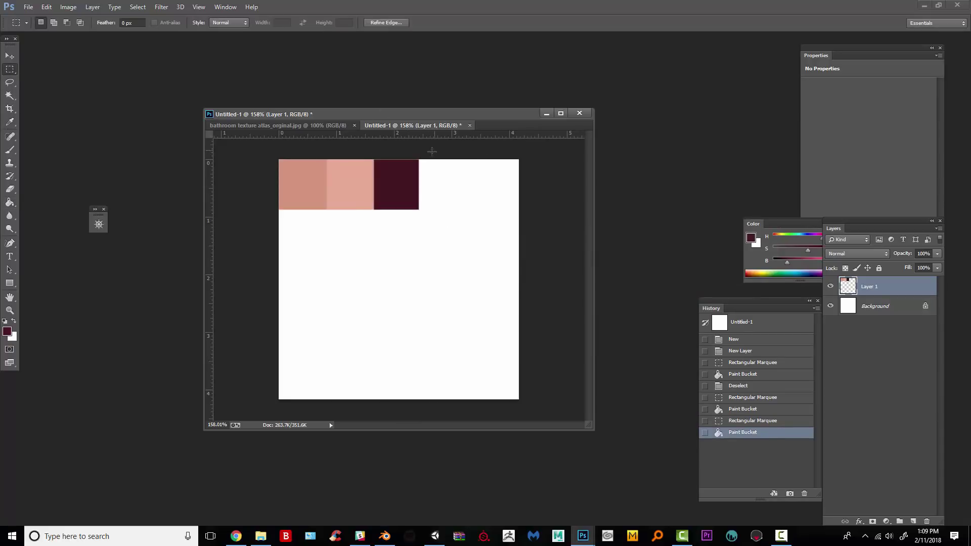
{"action": "left_click", "coordinate": [420, 160]}
{"action": "left_click_drag", "start_coordinate": [419, 159], "coordinate": [457, 208]}
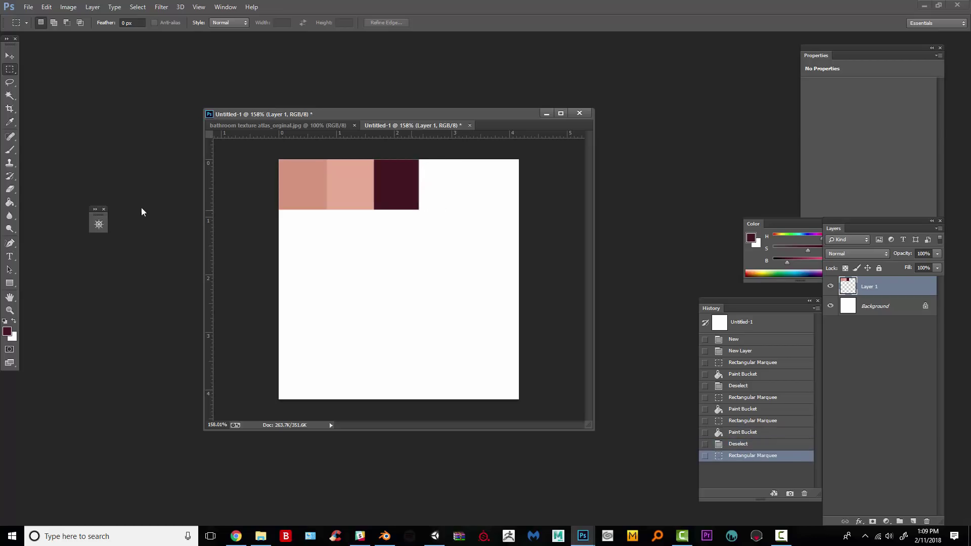
{"action": "key", "text": "g"}
{"action": "left_click", "coordinate": [435, 196]}
{"action": "left_click_drag", "start_coordinate": [457, 160], "coordinate": [495, 209]}
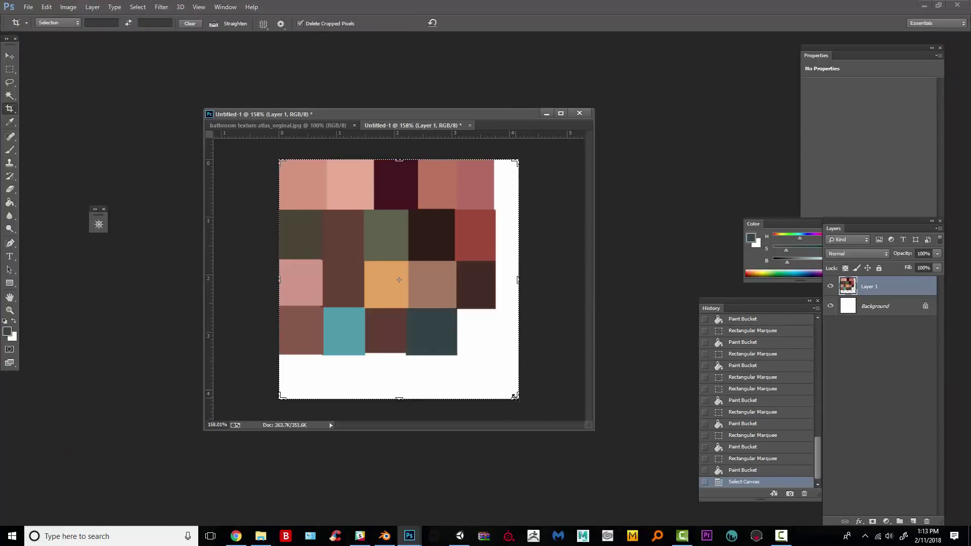
Crop the canvas to the block of colour swatches, removing the surplus white along its right and lower edges.
{"action": "left_click_drag", "start_coordinate": [514, 397], "coordinate": [504, 373]}
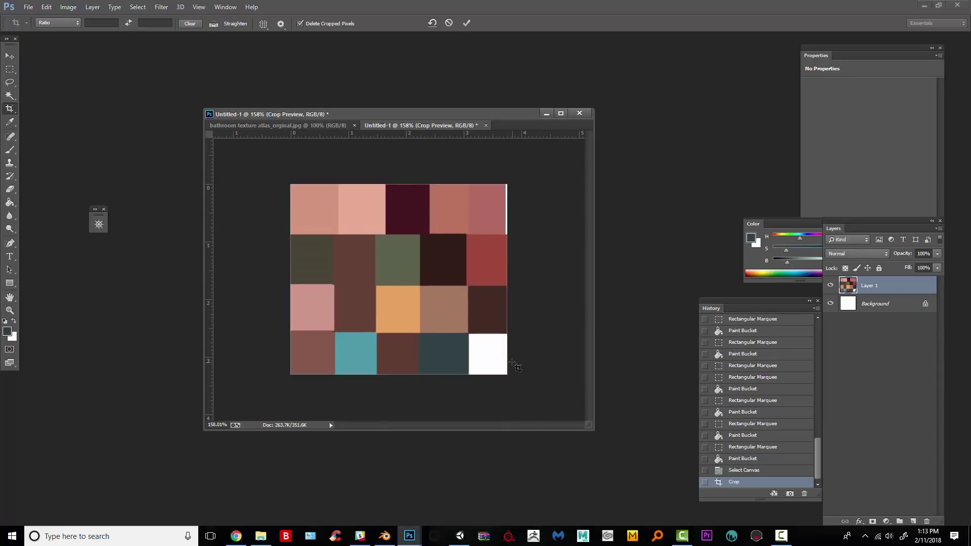
{"action": "key", "text": "Return"}
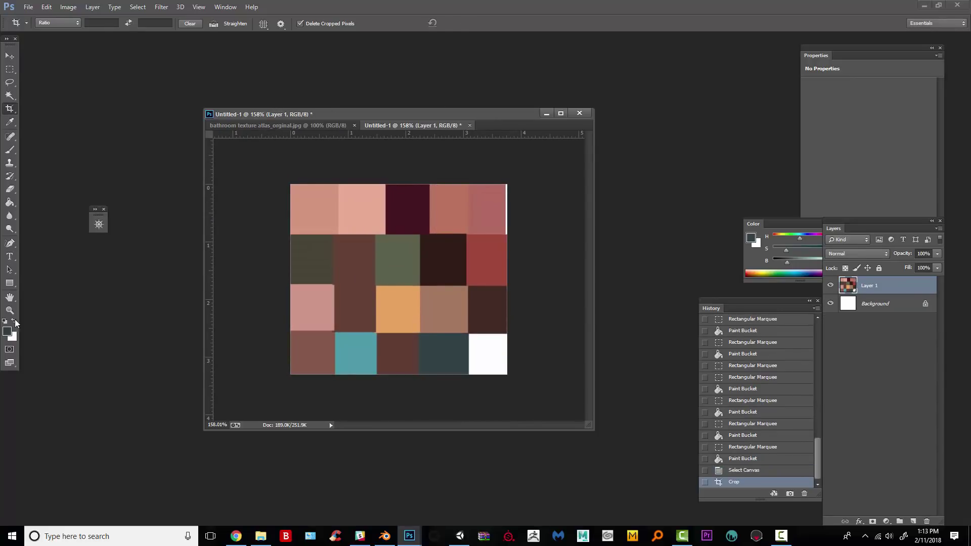
{"action": "left_click", "coordinate": [11, 310]}
{"action": "mouse_move", "coordinate": [437, 291]}
{"action": "left_mouse_down"}
{"action": "mouse_move", "coordinate": [457, 301]}
{"action": "mouse_move", "coordinate": [429, 274]}
{"action": "left_mouse_up"}
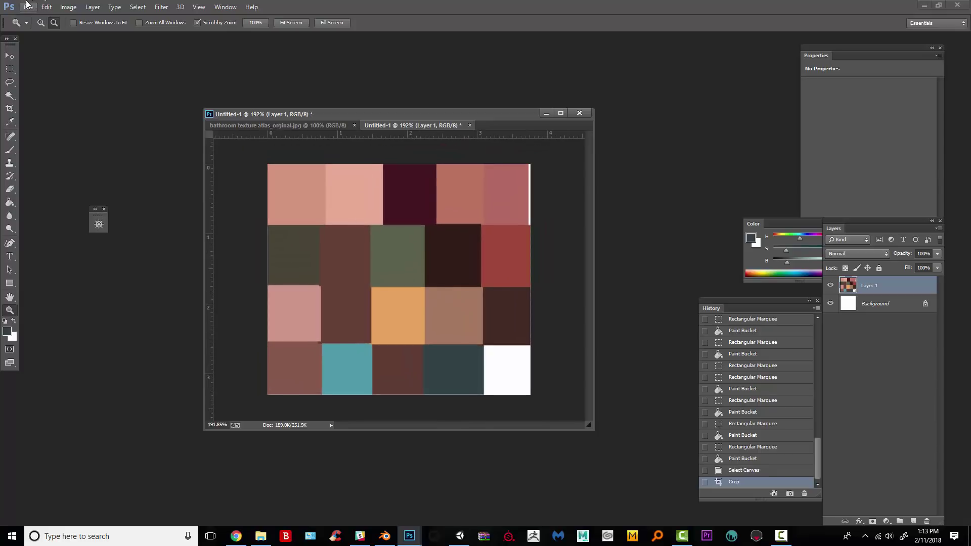
Save the atlas as the JPEG file ellie_texture_atlas.jpg in the other - paid folder.
{"action": "left_click", "coordinate": [28, 6]}
{"action": "left_click", "coordinate": [79, 126]}
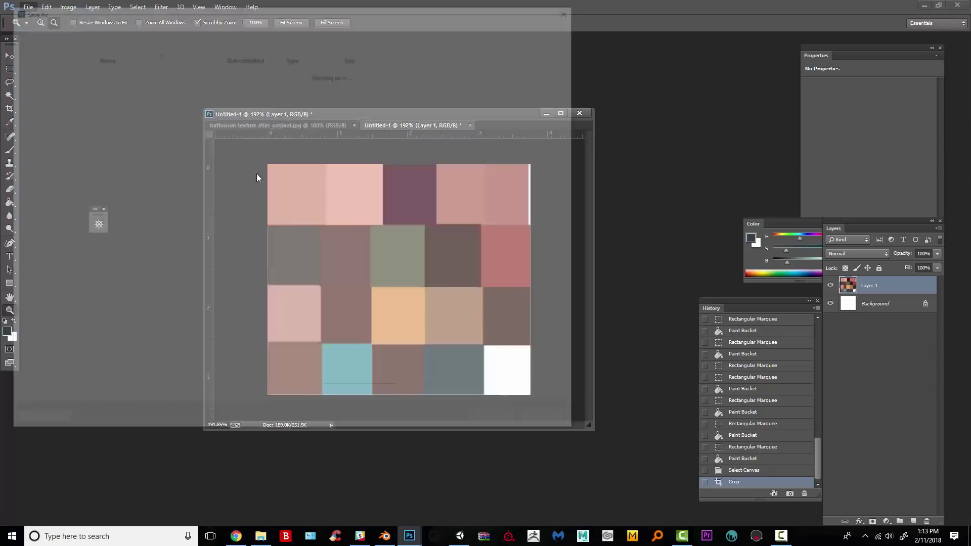
{"action": "type", "text": "ellie_texture_atlas"}
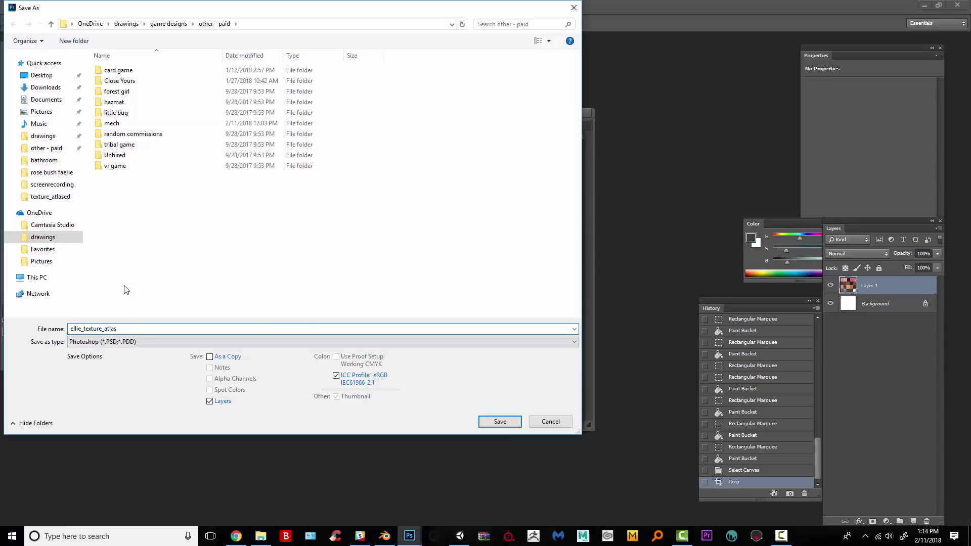
{"action": "left_click", "coordinate": [151, 341]}
{"action": "left_click", "coordinate": [132, 420]}
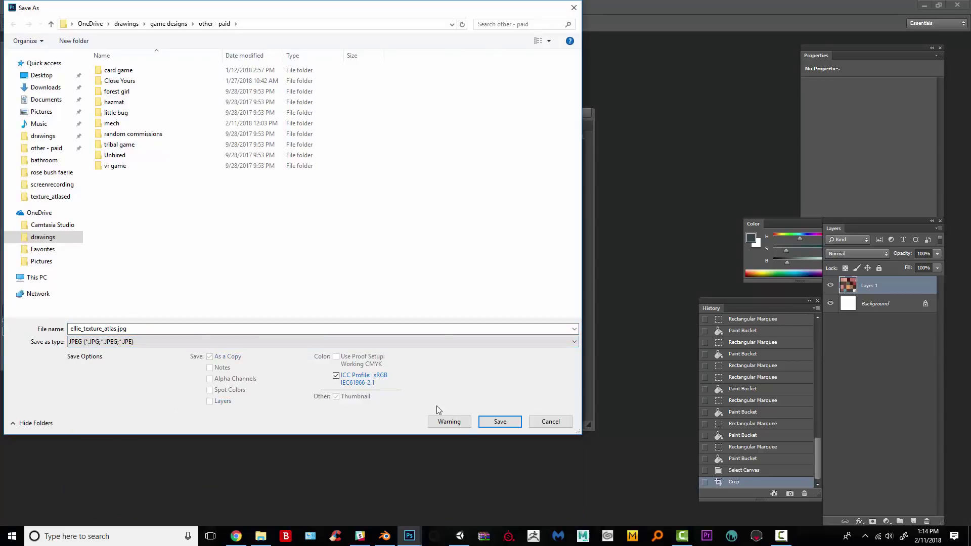
{"action": "left_click", "coordinate": [497, 424]}
{"action": "left_click", "coordinate": [545, 147]}
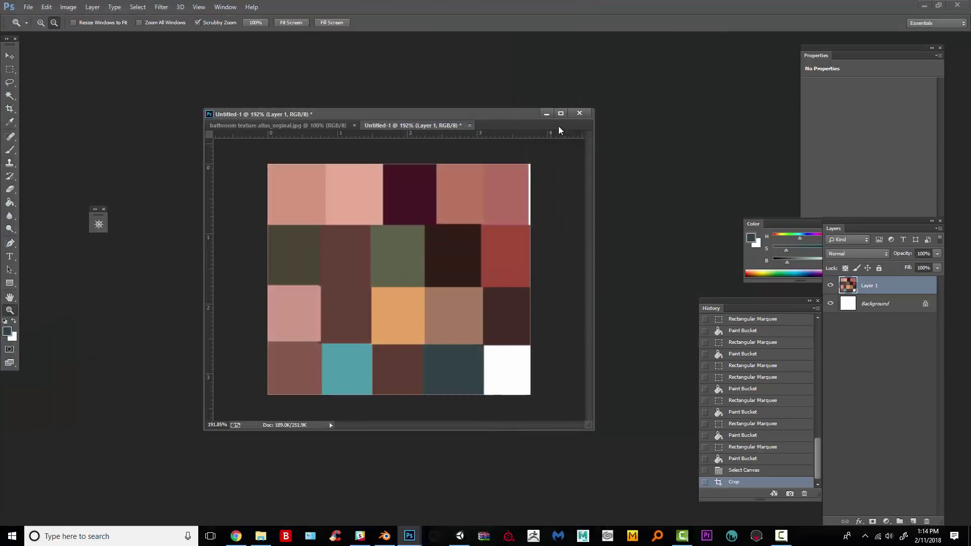
Switch to Blender, put the body mesh in Edit Mode and open ellie_texture_atlas.jpg in the UV/Image Editor.
{"action": "left_click", "coordinate": [385, 537]}
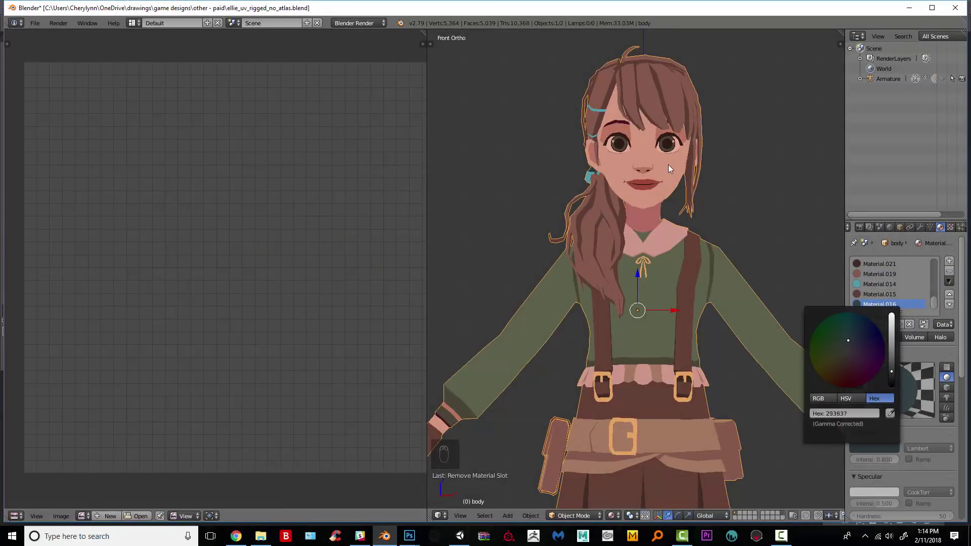
{"action": "scroll", "coordinate": [648, 212], "scroll_direction": "down", "scroll_amount": 4}
{"action": "key", "text": "Tab"}
{"action": "scroll", "coordinate": [647, 223], "scroll_direction": "up", "scroll_amount": 1}
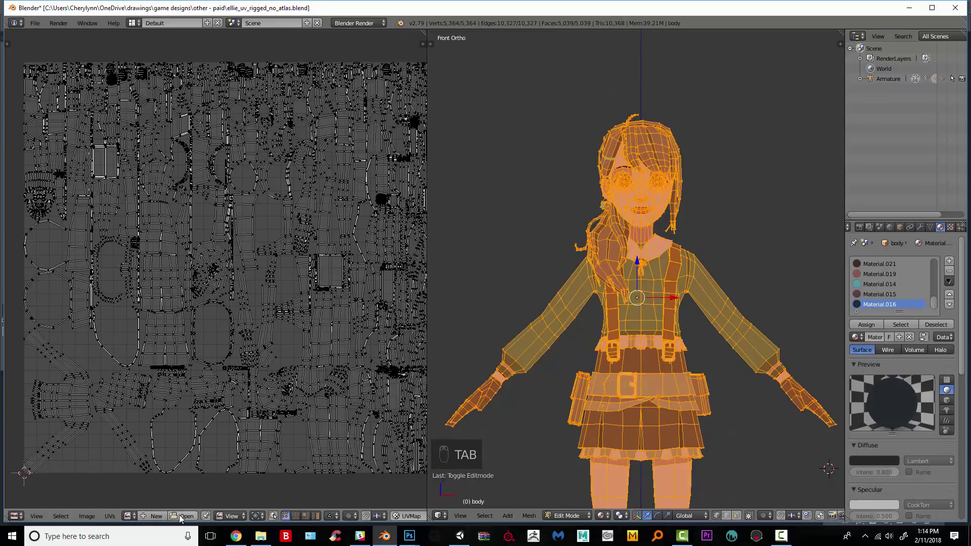
{"action": "left_click", "coordinate": [184, 516]}
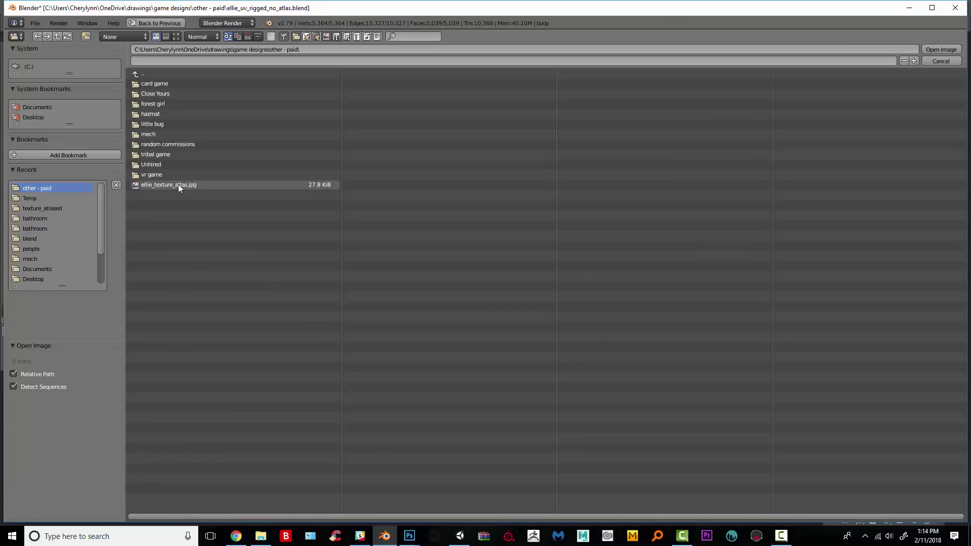
{"action": "double_click", "coordinate": [207, 185]}
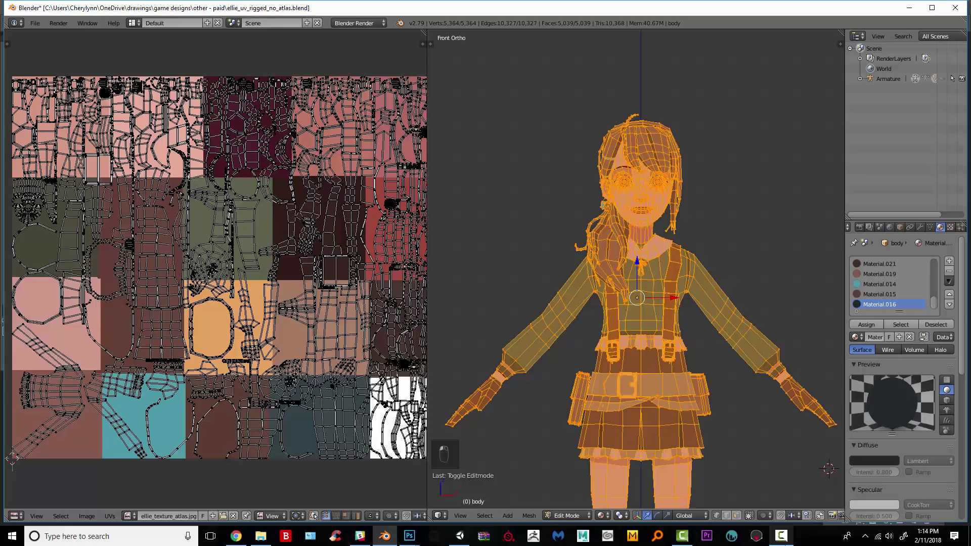
{"action": "left_click", "coordinate": [782, 538]}
{"action": "left_click", "coordinate": [783, 539]}
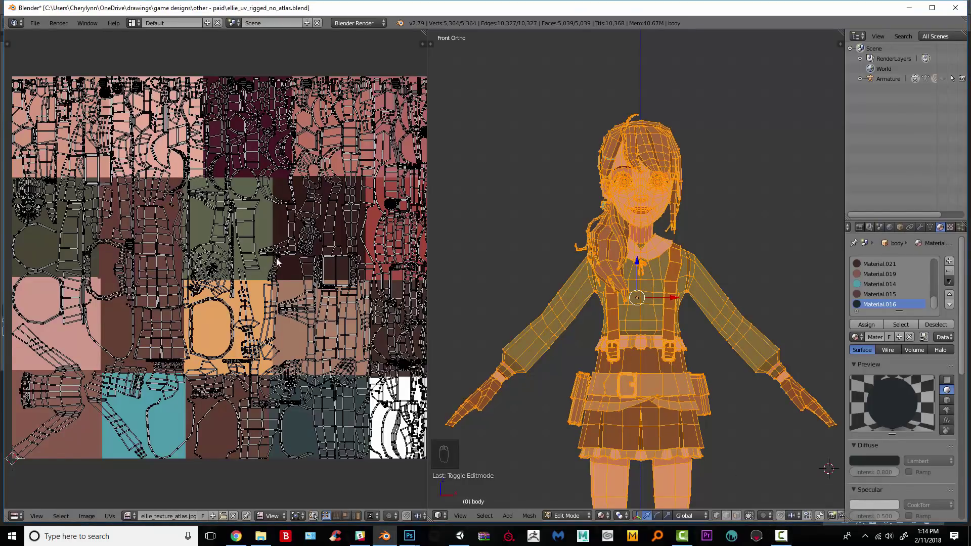
{"action": "scroll", "coordinate": [276, 258], "scroll_direction": "down", "scroll_amount": 2}
{"action": "scroll", "coordinate": [275, 258], "scroll_direction": "up", "scroll_amount": 2}
{"action": "scroll", "coordinate": [275, 258], "scroll_direction": "down", "scroll_amount": 1}
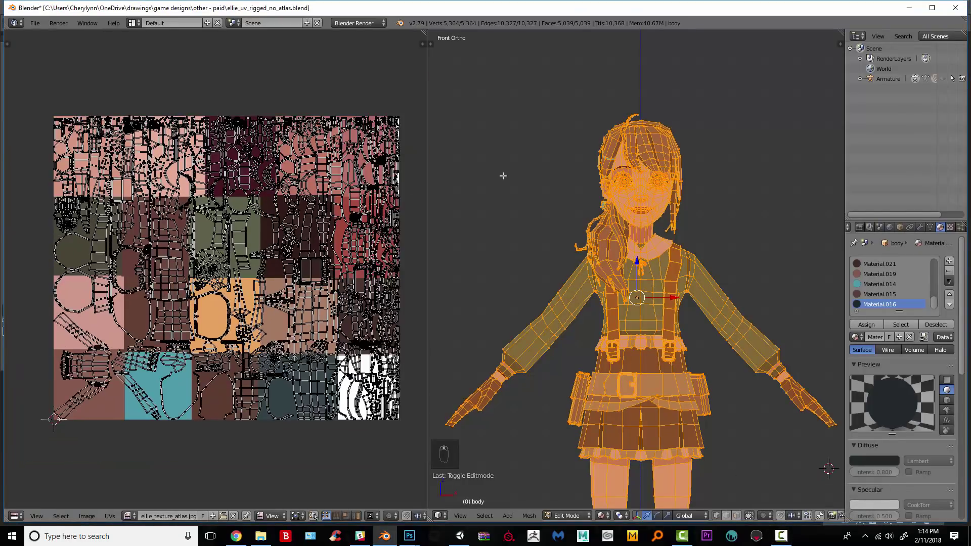
Change the body mesh to face selection and select a single skin face on the bridge of the nose.
{"action": "left_click", "coordinate": [623, 180]}
{"action": "scroll", "coordinate": [633, 108], "scroll_direction": "up", "scroll_amount": 3}
{"action": "scroll", "coordinate": [634, 109], "scroll_direction": "up", "scroll_amount": 2}
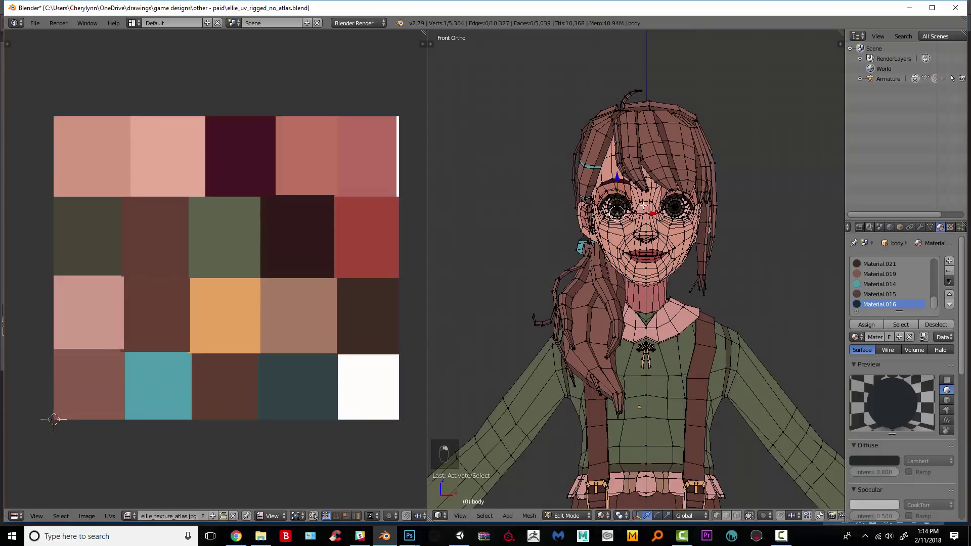
{"action": "scroll", "coordinate": [895, 291], "scroll_direction": "up", "scroll_amount": 3}
{"action": "scroll", "coordinate": [928, 291], "scroll_direction": "up", "scroll_amount": 5}
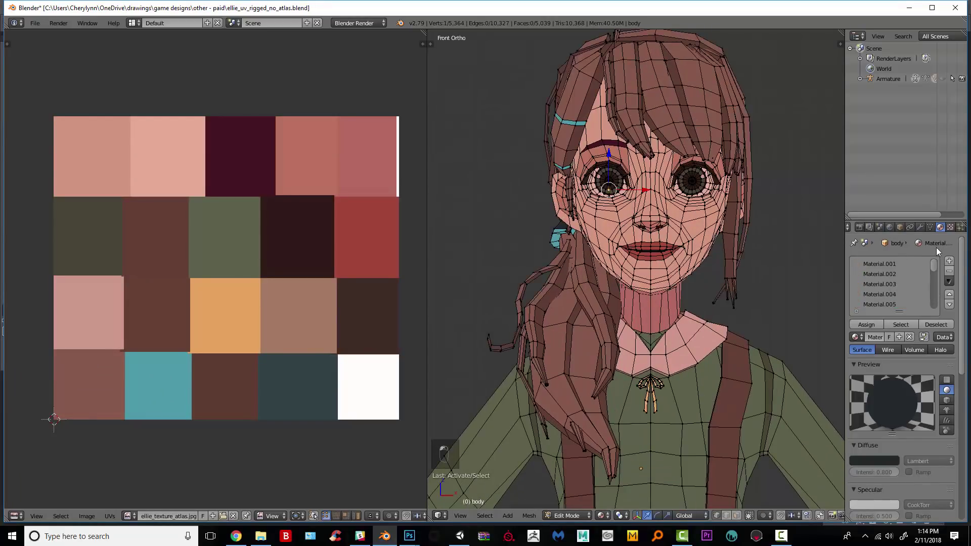
{"action": "left_click", "coordinate": [737, 516]}
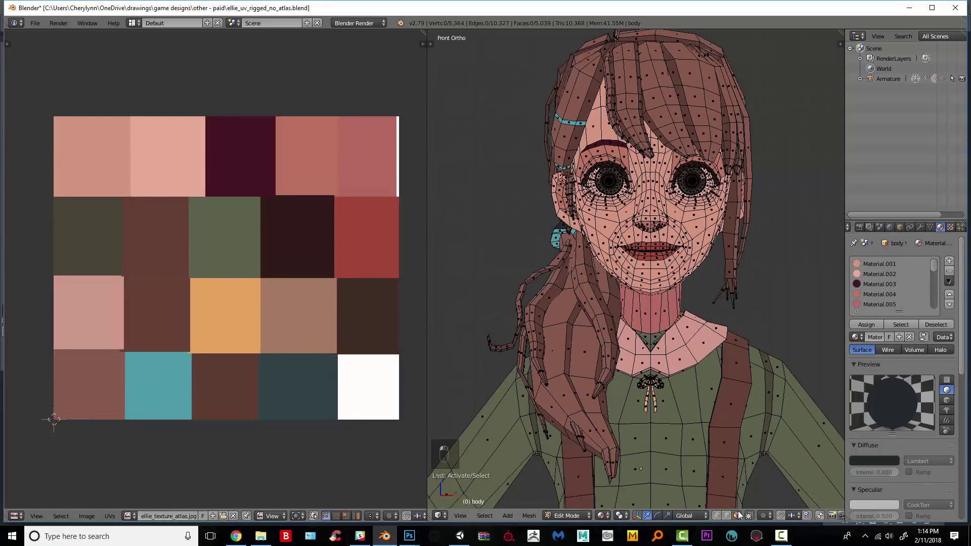
{"action": "right_click", "coordinate": [648, 186]}
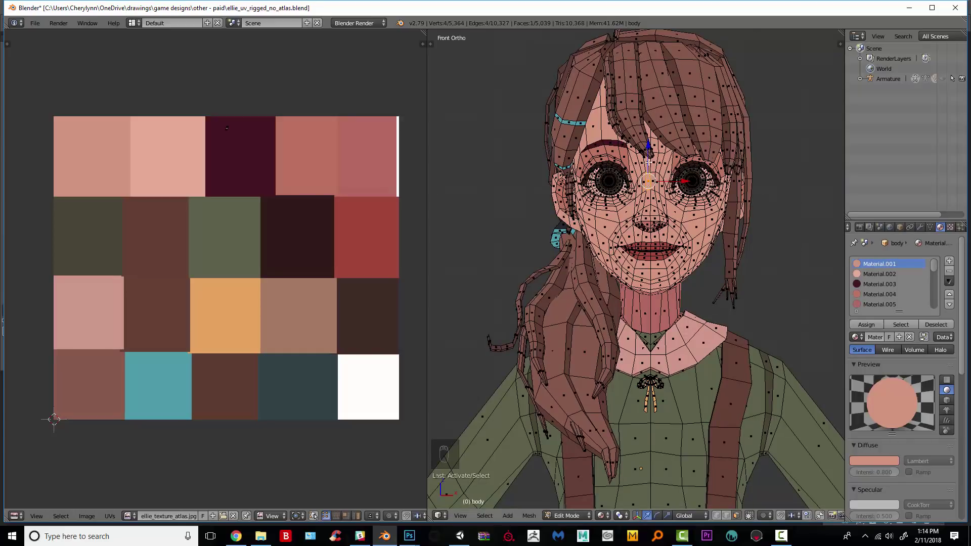
Select every body face that shares the nose-bridge face's material and select all of their UVs in the atlas.
{"action": "scroll", "coordinate": [667, 183], "scroll_direction": "up", "scroll_amount": 1}
{"action": "key", "text": "shift+g"}
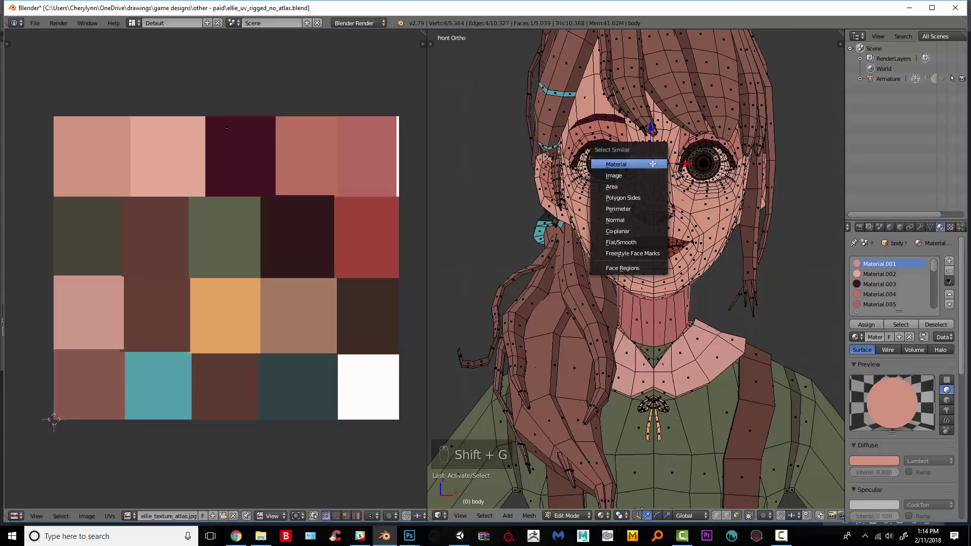
{"action": "left_click", "coordinate": [652, 163]}
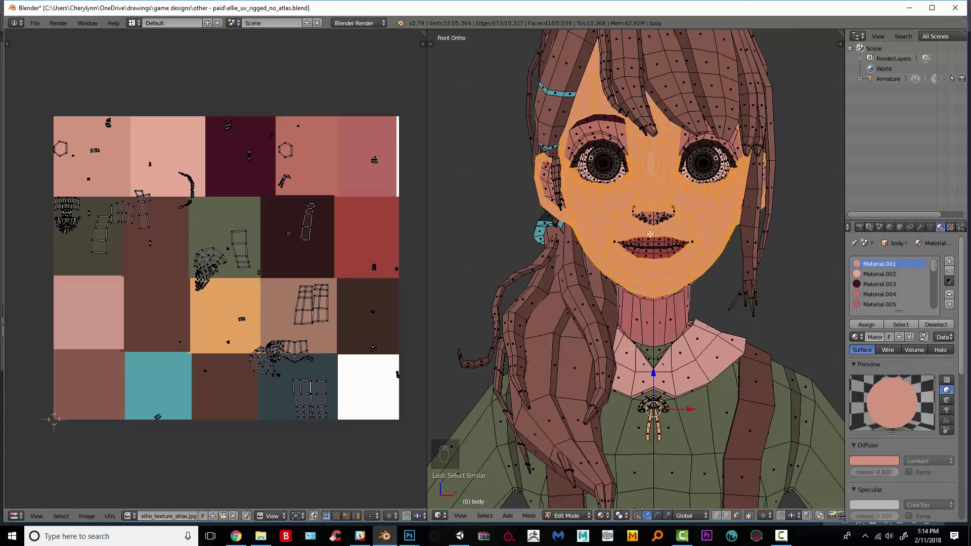
{"action": "key", "text": "a"}
{"action": "key", "text": "a"}
{"action": "key", "text": "a"}
{"action": "key", "text": "a"}
Shrink the skin UVs to a small cluster and place them inside the first salmon swatch in the atlas's upper-left corner.
{"action": "key", "text": "g"}
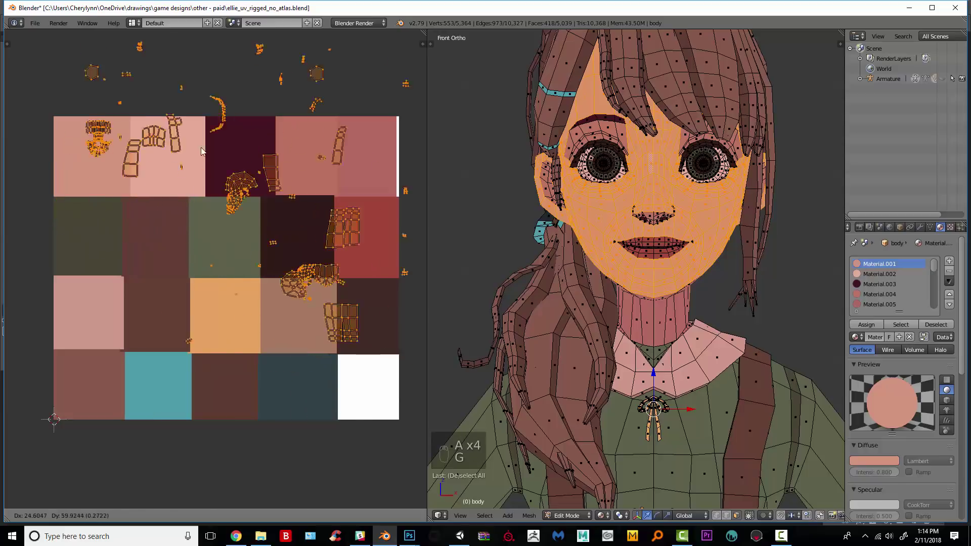
{"action": "left_click", "coordinate": [335, 241]}
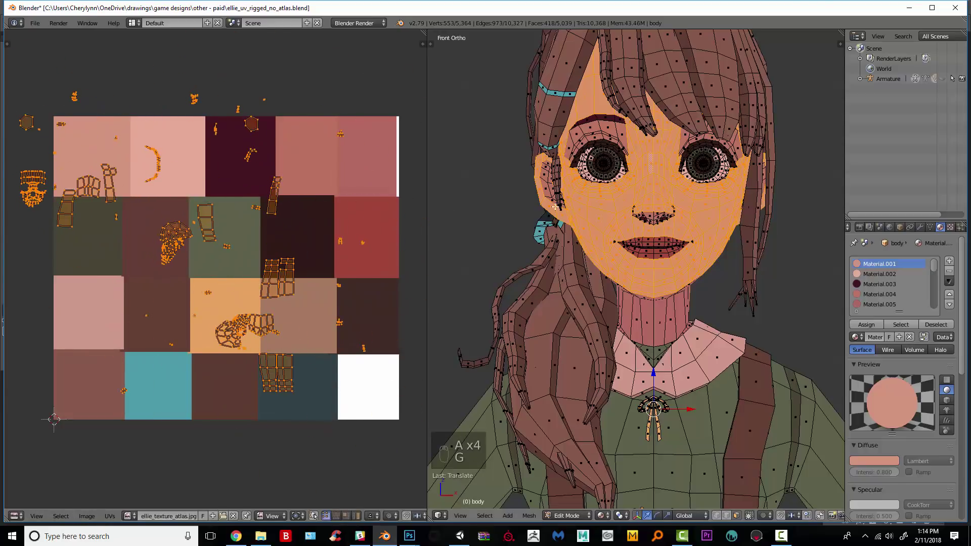
{"action": "key", "text": "s"}
{"action": "key", "text": "ctrl+z"}
{"action": "key", "text": "s"}
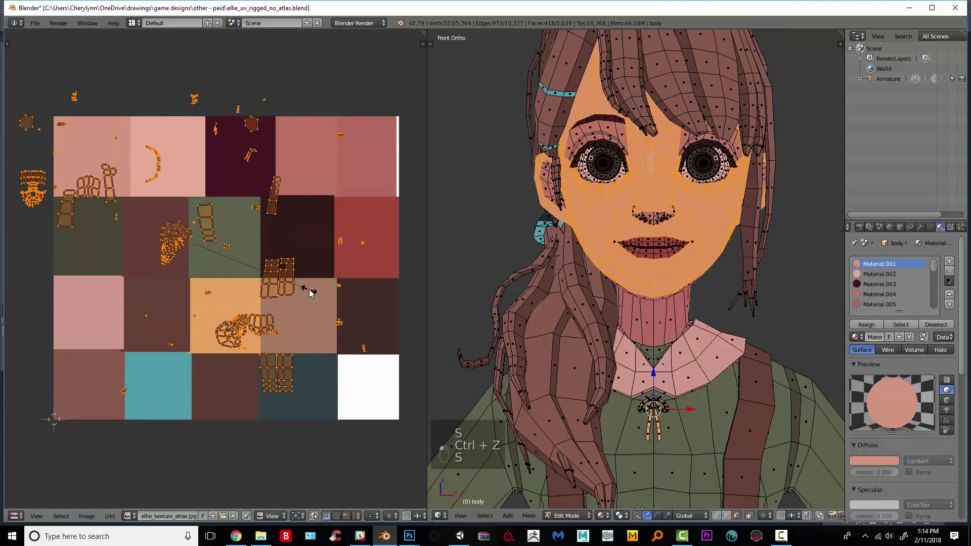
{"action": "left_click", "coordinate": [209, 287]}
{"action": "key", "text": "s"}
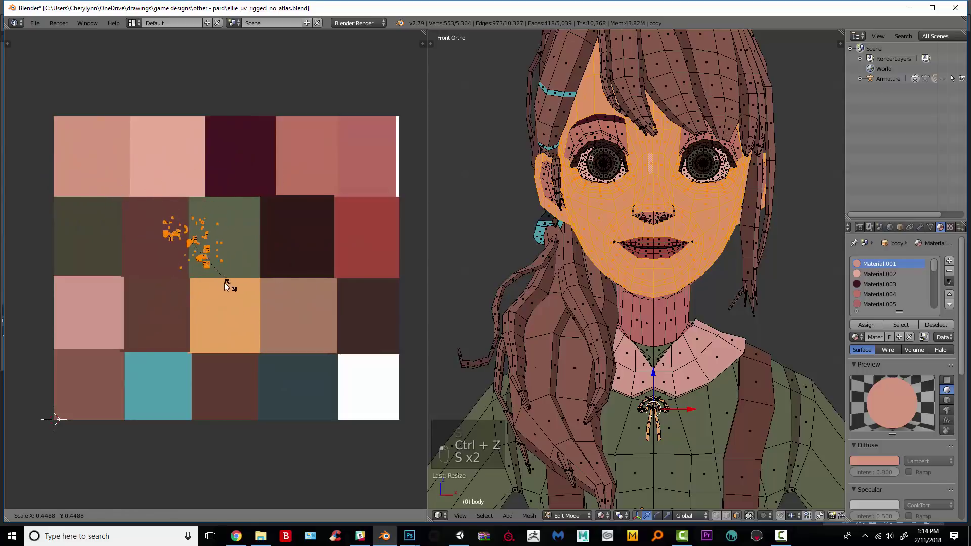
{"action": "left_click", "coordinate": [218, 275]}
{"action": "key", "text": "g"}
{"action": "left_click", "coordinate": [70, 148]}
{"action": "key", "text": "g"}
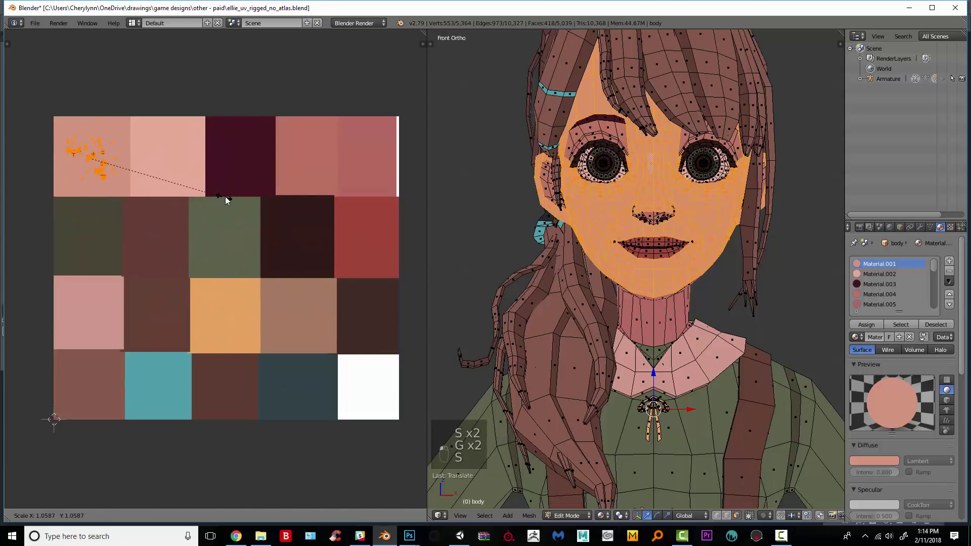
{"action": "left_click", "coordinate": [225, 197]}
{"action": "key", "text": "s"}
{"action": "left_click", "coordinate": [226, 197]}
Select only the faces using Material.002, then shrink their UVs and place them in the light pink second swatch of the upper row.
{"action": "right_click", "coordinate": [683, 279]}
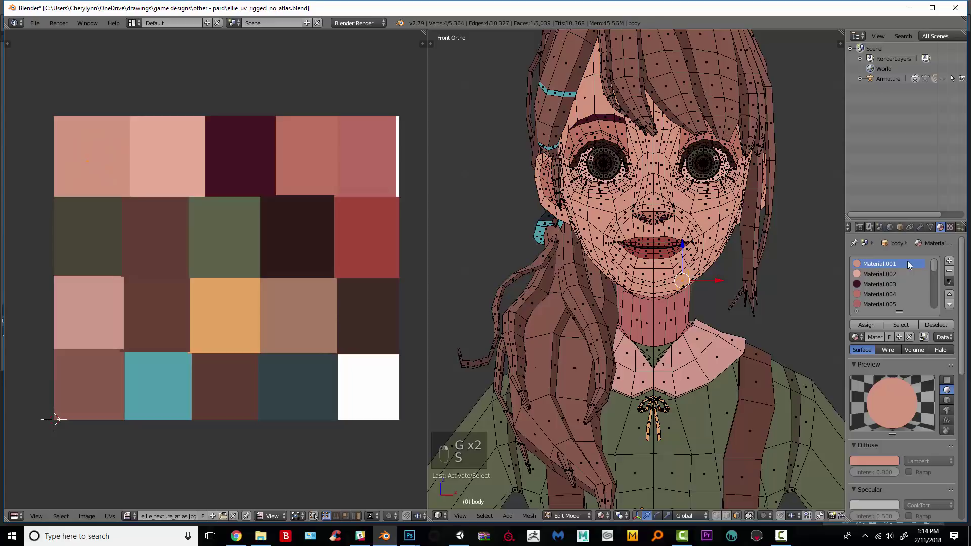
{"action": "left_click", "coordinate": [887, 273]}
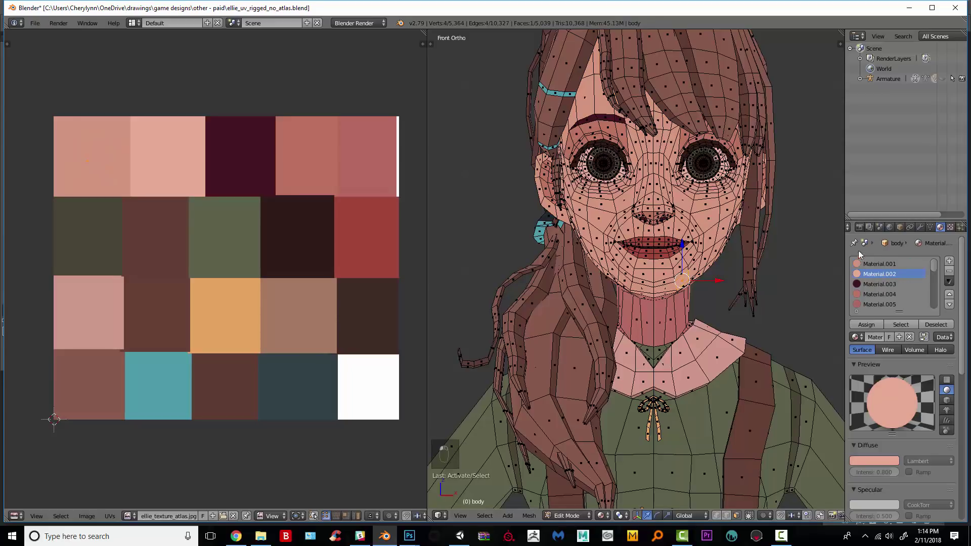
{"action": "key", "text": "a"}
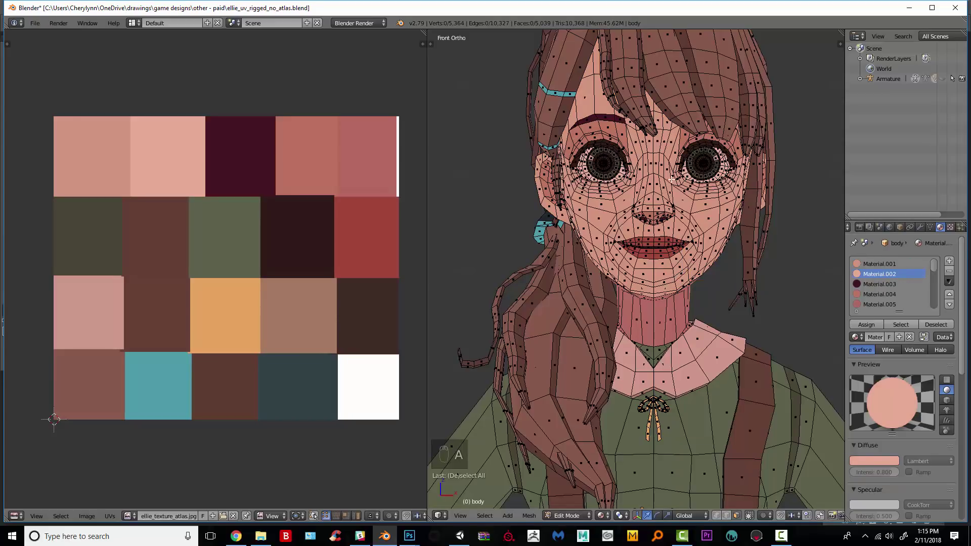
{"action": "left_click", "coordinate": [902, 325]}
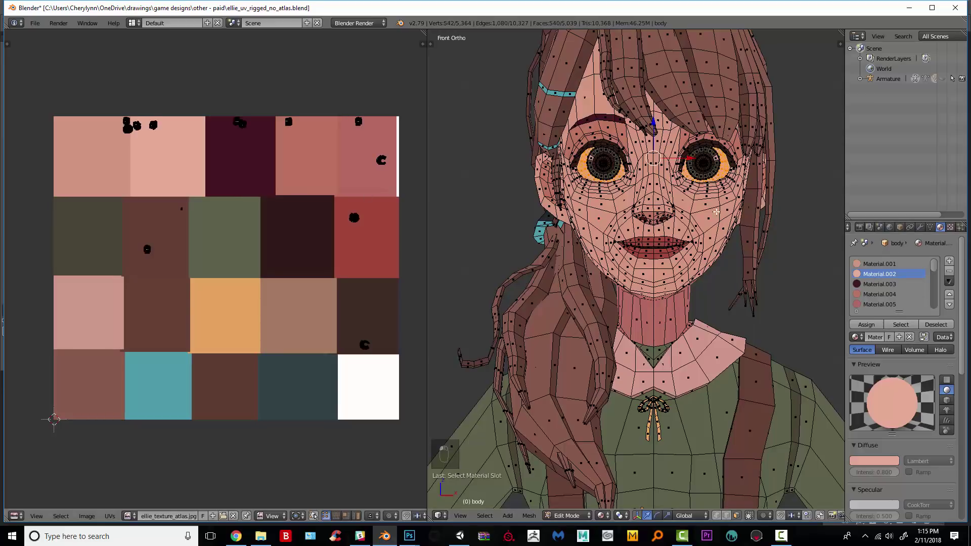
{"action": "key", "text": "a"}
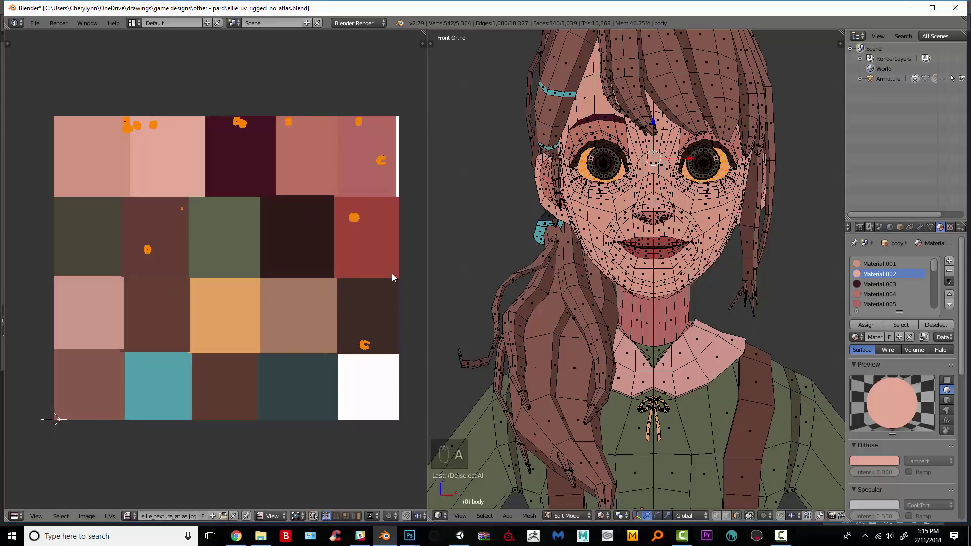
{"action": "key", "text": "s"}
{"action": "left_click", "coordinate": [287, 217]}
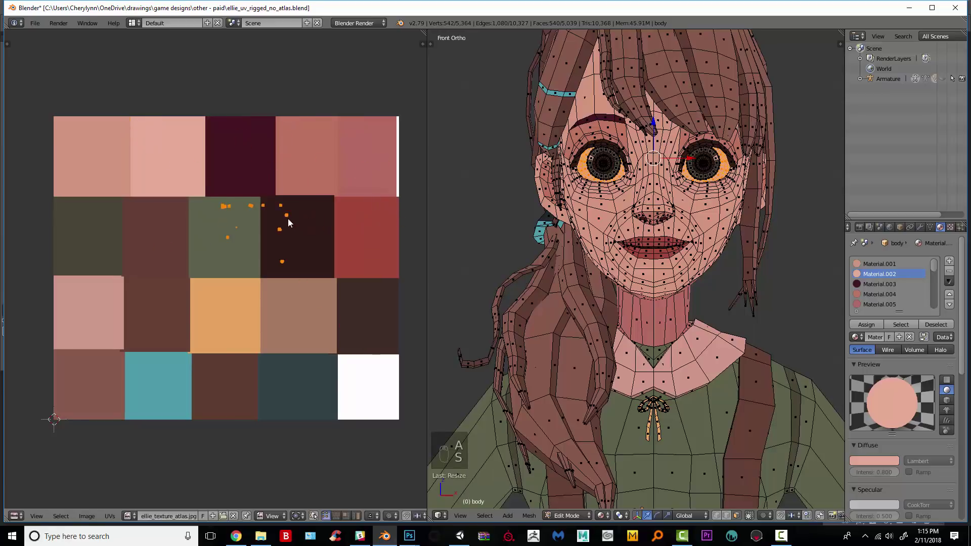
{"action": "key", "text": "g"}
{"action": "key", "text": "s"}
{"action": "key", "text": "g"}
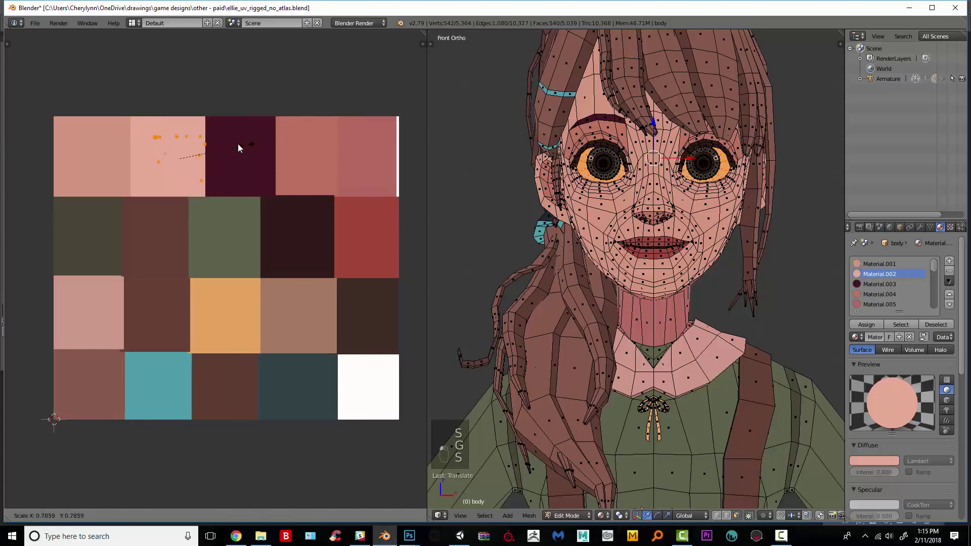
{"action": "left_click", "coordinate": [231, 135]}
{"action": "mouse_move", "coordinate": [268, 210]}
{"action": "middle_mouse_down"}
{"action": "mouse_move", "coordinate": [260, 254]}
{"action": "mouse_move", "coordinate": [270, 217]}
{"action": "middle_mouse_up"}
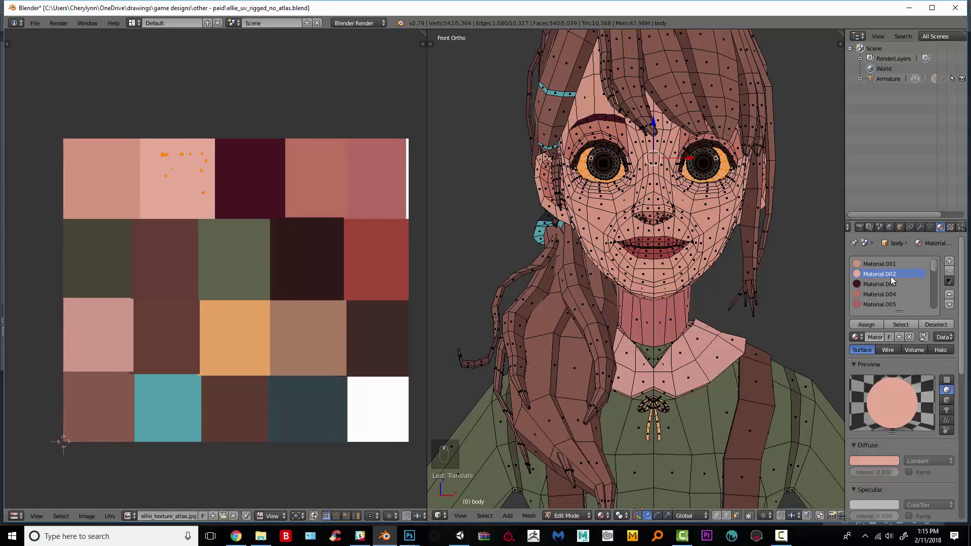
{"action": "scroll", "coordinate": [893, 278], "scroll_direction": "down", "scroll_amount": 2}
{"action": "left_click_drag", "start_coordinate": [933, 271], "coordinate": [933, 246]}
{"action": "middle_click_drag", "start_coordinate": [274, 191], "coordinate": [307, 240]}
{"action": "scroll", "coordinate": [267, 238], "scroll_direction": "up", "scroll_amount": 2}
{"action": "scroll", "coordinate": [281, 238], "scroll_direction": "down", "scroll_amount": 1}
{"action": "scroll", "coordinate": [293, 225], "scroll_direction": "down", "scroll_amount": 1}
{"action": "scroll", "coordinate": [723, 226], "scroll_direction": "up", "scroll_amount": 1}
{"action": "middle_click_drag", "start_coordinate": [486, 202], "coordinate": [501, 244], "text": "shift"}
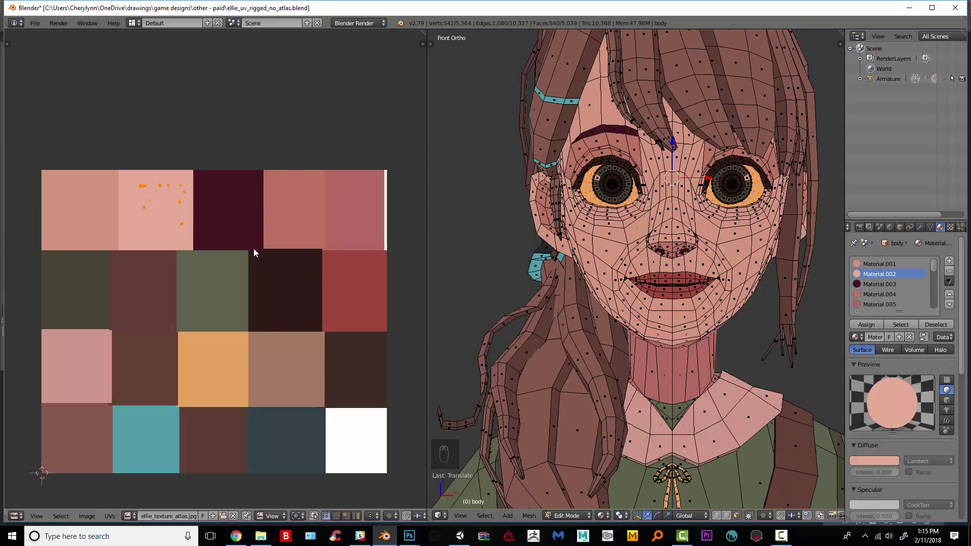
{"action": "middle_click_drag", "start_coordinate": [254, 248], "coordinate": [261, 226]}
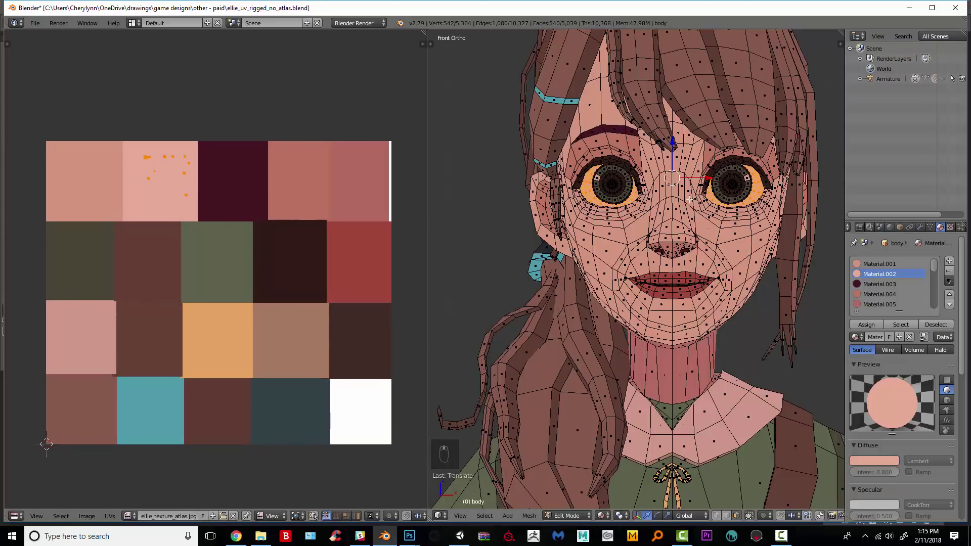
Select all faces sharing the eyebrow's material, then shrink their UVs and place them around the dark maroon swatch.
{"action": "scroll", "coordinate": [689, 198], "scroll_direction": "up", "scroll_amount": 1}
{"action": "right_click", "coordinate": [612, 103]}
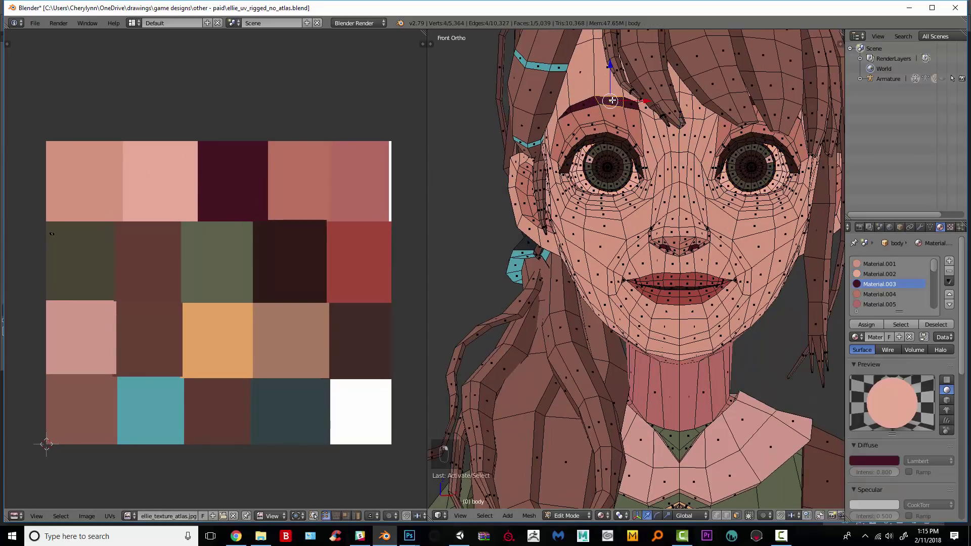
{"action": "key", "text": "shift+g"}
{"action": "left_click", "coordinate": [613, 103]}
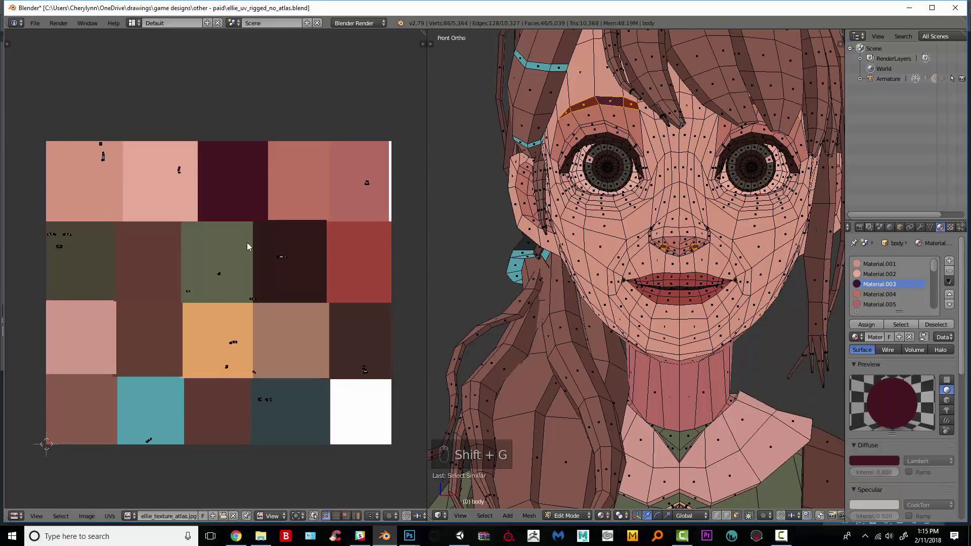
{"action": "key", "text": "a"}
{"action": "key", "text": "s"}
{"action": "left_click", "coordinate": [249, 277]}
{"action": "key", "text": "g"}
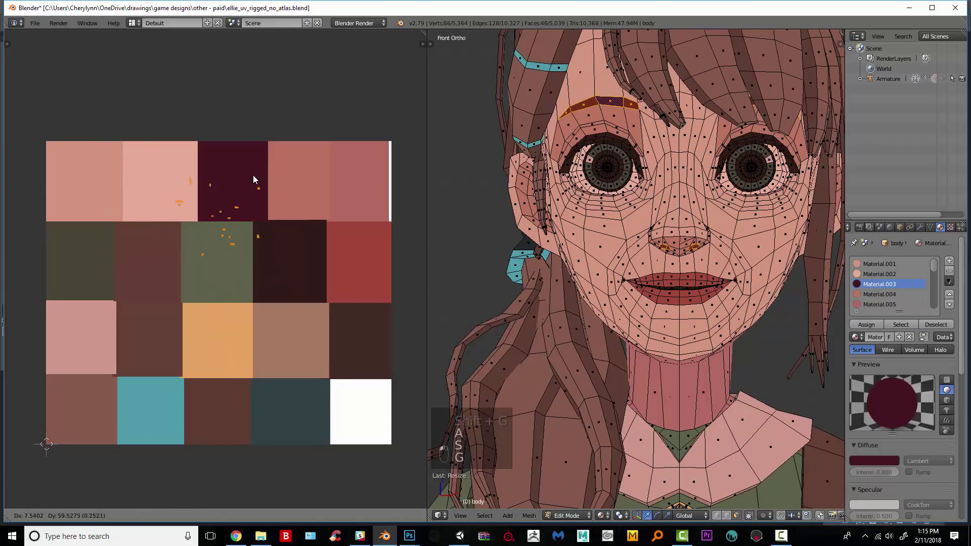
{"action": "left_click", "coordinate": [254, 175]}
{"action": "key", "text": "s"}
{"action": "left_click", "coordinate": [284, 183]}
{"action": "key", "text": "g"}
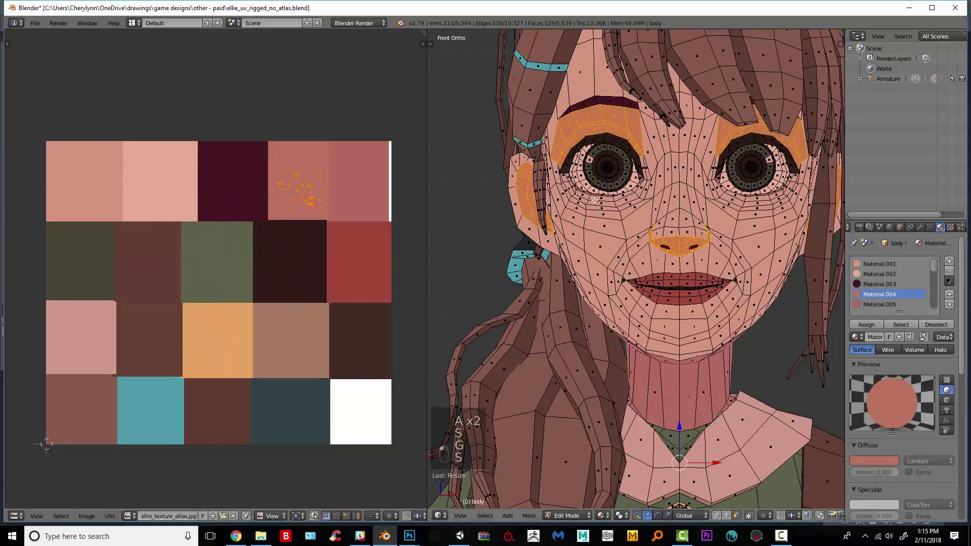
Select the faces of each material slot from Material.005 through Material.010 and shrink their UVs into the matching swatches.
{"action": "left_click", "coordinate": [879, 304]}
{"action": "left_click", "coordinate": [901, 324]}
{"action": "key", "text": "s"}
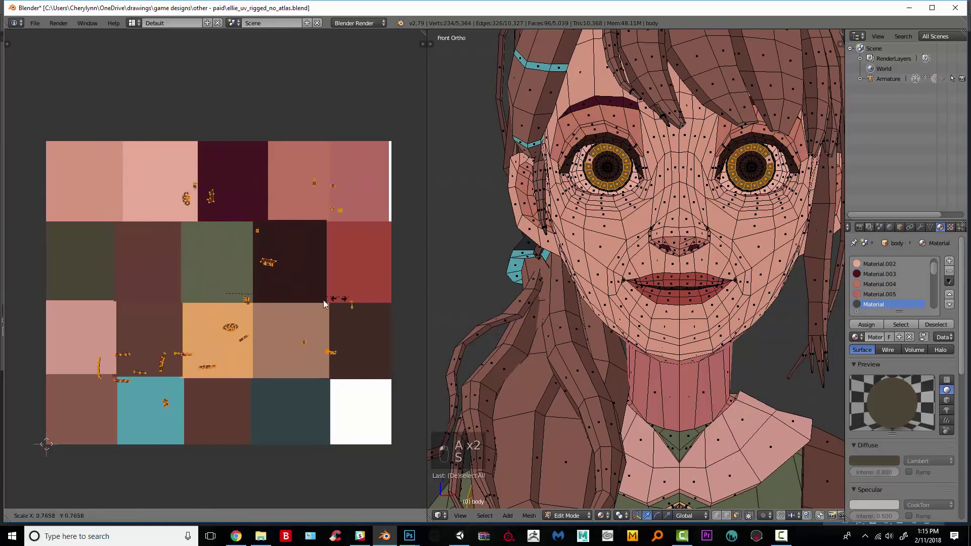
{"action": "key", "text": "s"}
{"action": "left_click", "coordinate": [879, 304]}
{"action": "left_click", "coordinate": [901, 325]}
{"action": "key", "text": "a"}
{"action": "left_click", "coordinate": [880, 294]}
{"action": "left_click", "coordinate": [901, 325]}
{"action": "left_click", "coordinate": [880, 304]}
Shrink the UVs of the collar's Material.011 and the slots through Material.021, placing each group in its matching swatch.
{"action": "key", "text": "s"}
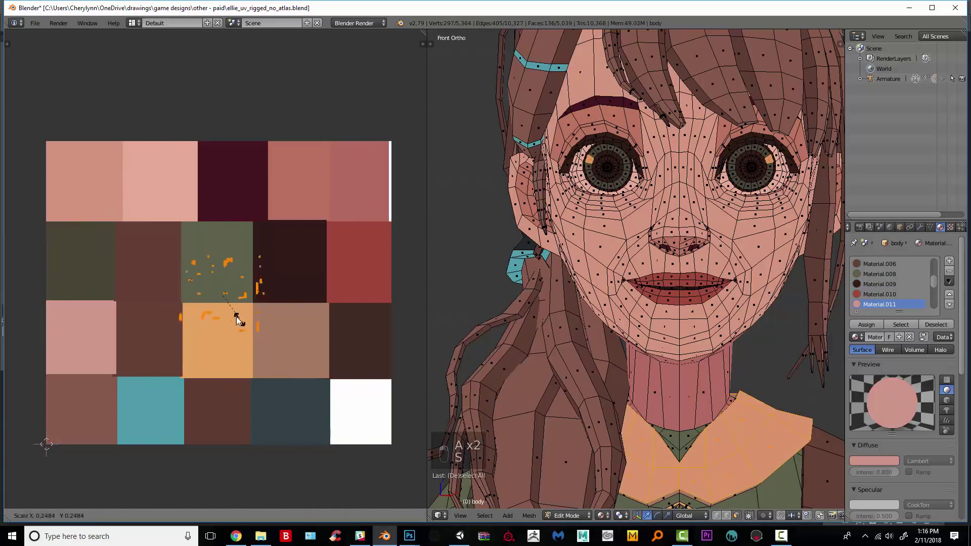
{"action": "left_click", "coordinate": [879, 304]}
{"action": "left_click", "coordinate": [879, 295]}
{"action": "left_click", "coordinate": [880, 304]}
{"action": "key", "text": "g"}
{"action": "left_click", "coordinate": [316, 346]}
{"action": "scroll", "coordinate": [882, 304], "scroll_direction": "down", "scroll_amount": 2}
{"action": "left_click", "coordinate": [880, 304]}
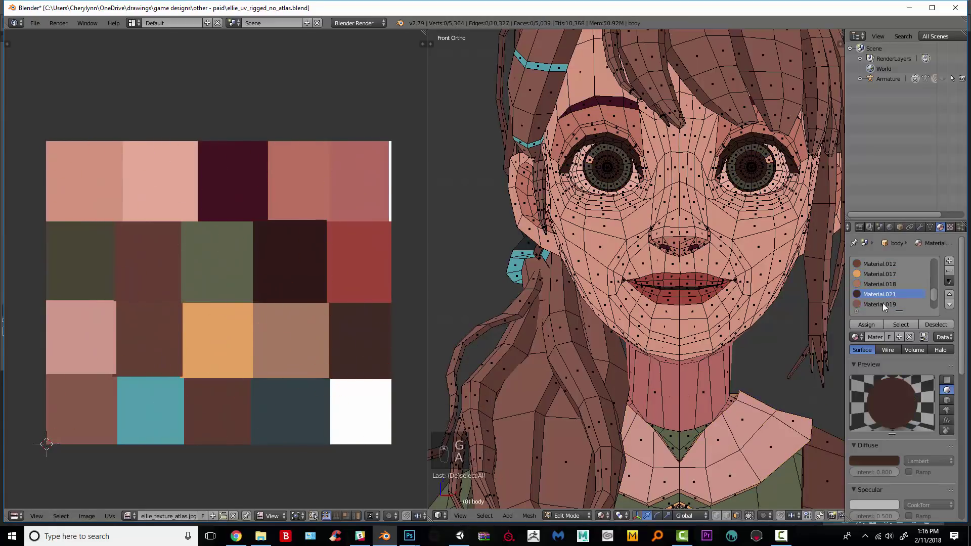
Place the shrunken UVs of Material.019, Material.014 and Material.015 in their swatches, and those of Material.016 in the dark slate swatch.
{"action": "left_click", "coordinate": [880, 304]}
{"action": "left_click", "coordinate": [879, 304]}
{"action": "left_click", "coordinate": [901, 324]}
{"action": "left_click", "coordinate": [880, 304]}
{"action": "left_click", "coordinate": [901, 324]}
{"action": "key", "text": "s"}
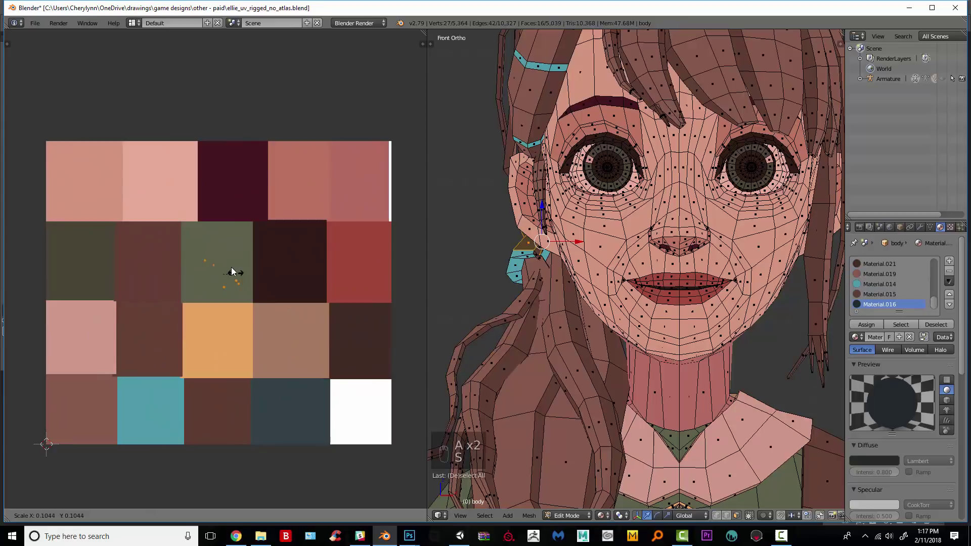
{"action": "left_click", "coordinate": [232, 272]}
{"action": "key", "text": "g"}
{"action": "left_click", "coordinate": [306, 408]}
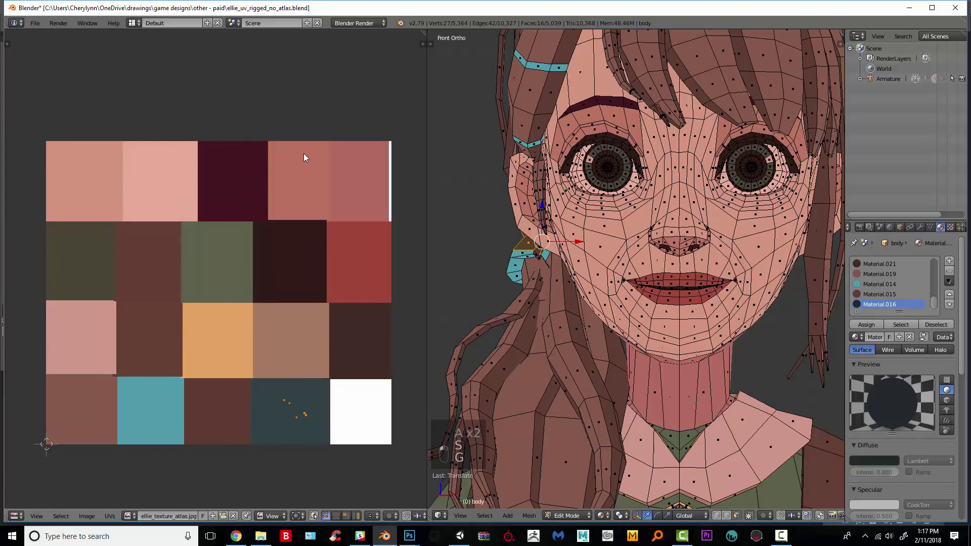
Set the 3D viewport's shading to Texture with the character's head and shoulders in view.
{"action": "middle_click_drag", "start_coordinate": [404, 157], "coordinate": [390, 131]}
{"action": "scroll", "coordinate": [635, 243], "scroll_direction": "down", "scroll_amount": 1}
{"action": "middle_click_drag", "start_coordinate": [634, 243], "coordinate": [623, 210], "text": "shift"}
{"action": "scroll", "coordinate": [623, 210], "scroll_direction": "down", "scroll_amount": 3}
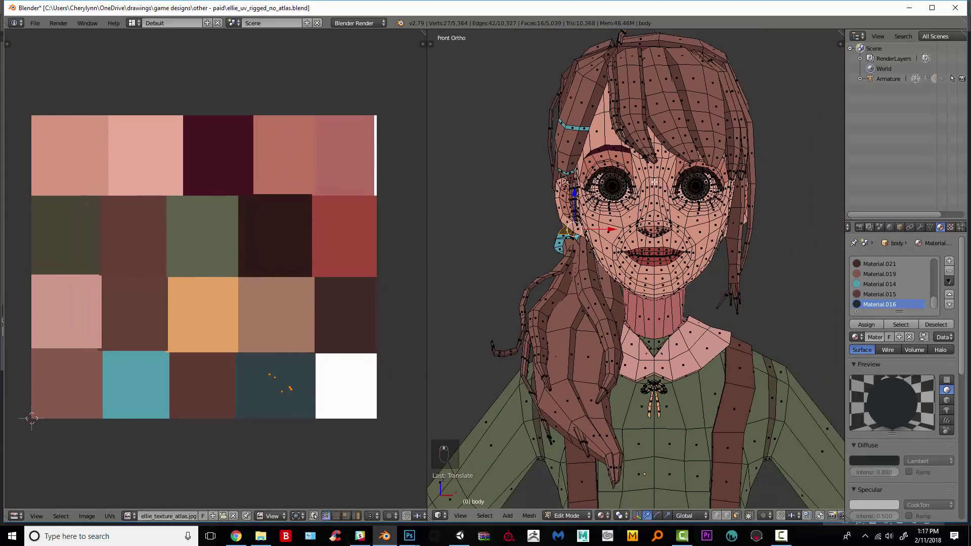
{"action": "left_click", "coordinate": [602, 515]}
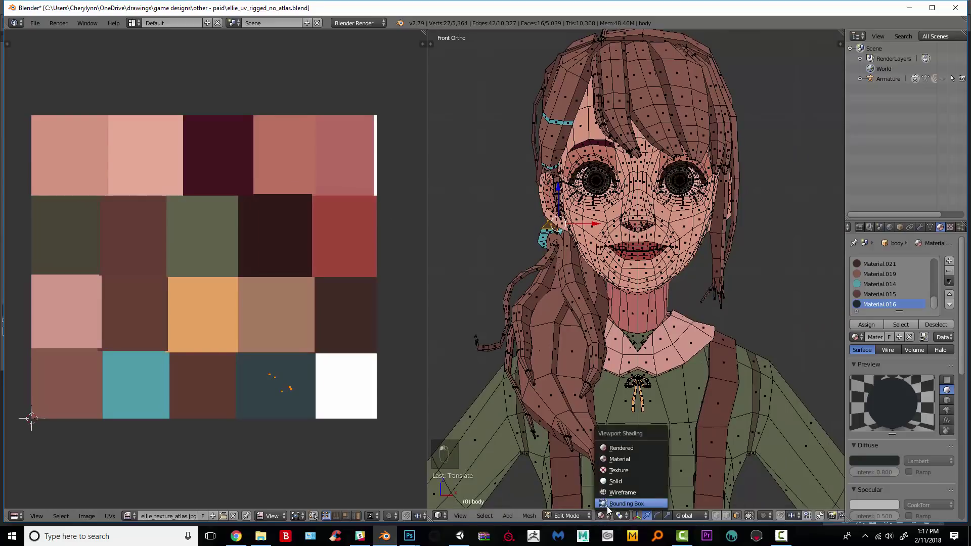
{"action": "left_click", "coordinate": [618, 469]}
Examine the textured head around the ear and check which swatch the dark hair face behind it uses.
{"action": "middle_click_drag", "start_coordinate": [686, 399], "coordinate": [704, 234], "text": "shift"}
{"action": "mouse_move", "coordinate": [732, 329]}
{"action": "middle_mouse_down"}
{"action": "mouse_move", "coordinate": [609, 323]}
{"action": "mouse_move", "coordinate": [545, 360]}
{"action": "middle_mouse_up"}
{"action": "scroll", "coordinate": [632, 354], "scroll_direction": "up", "scroll_amount": 4}
{"action": "middle_click_drag", "start_coordinate": [627, 152], "coordinate": [691, 340], "text": "shift"}
{"action": "middle_click_drag", "start_coordinate": [729, 258], "coordinate": [635, 216]}
{"action": "scroll", "coordinate": [636, 216], "scroll_direction": "up", "scroll_amount": 3}
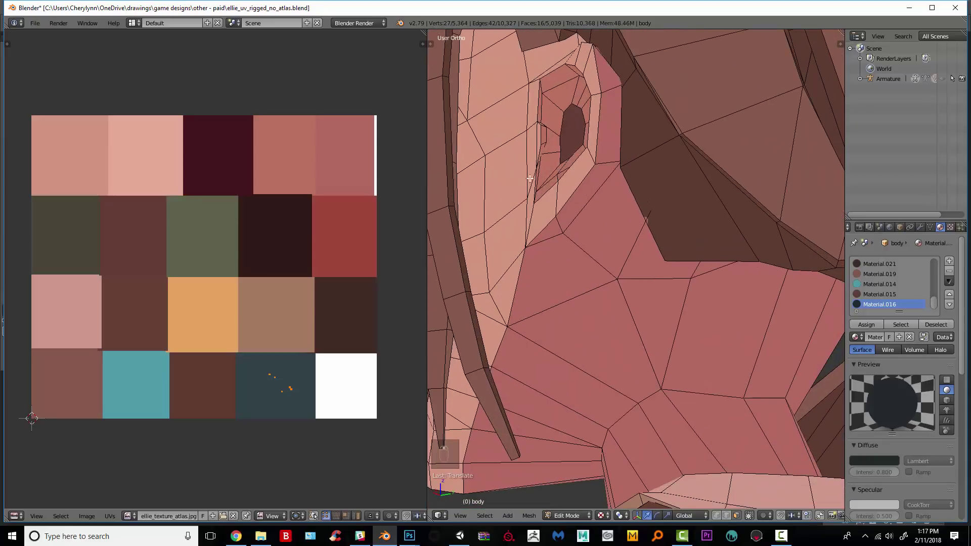
{"action": "middle_click_drag", "start_coordinate": [530, 178], "coordinate": [592, 205]}
{"action": "right_click", "coordinate": [736, 212]}
{"action": "middle_click_drag", "start_coordinate": [737, 212], "coordinate": [759, 206]}
{"action": "key", "text": "g"}
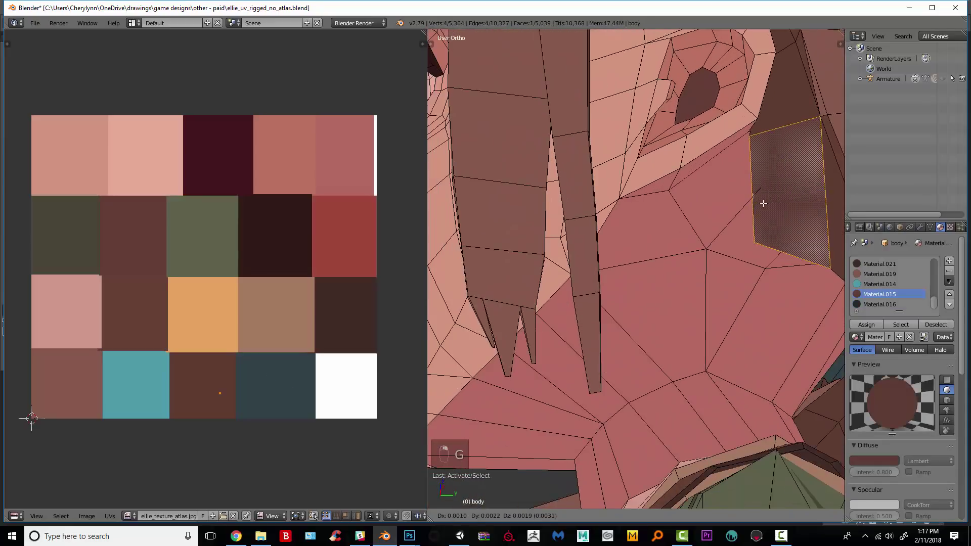
{"action": "right_click", "coordinate": [764, 203]}
{"action": "scroll", "coordinate": [758, 212], "scroll_direction": "down", "scroll_amount": 4}
{"action": "scroll", "coordinate": [708, 202], "scroll_direction": "up", "scroll_amount": 4}
Select the small face at the front of the inner ear and move its UVs into the dark maroon swatch.
{"action": "right_click", "coordinate": [677, 197]}
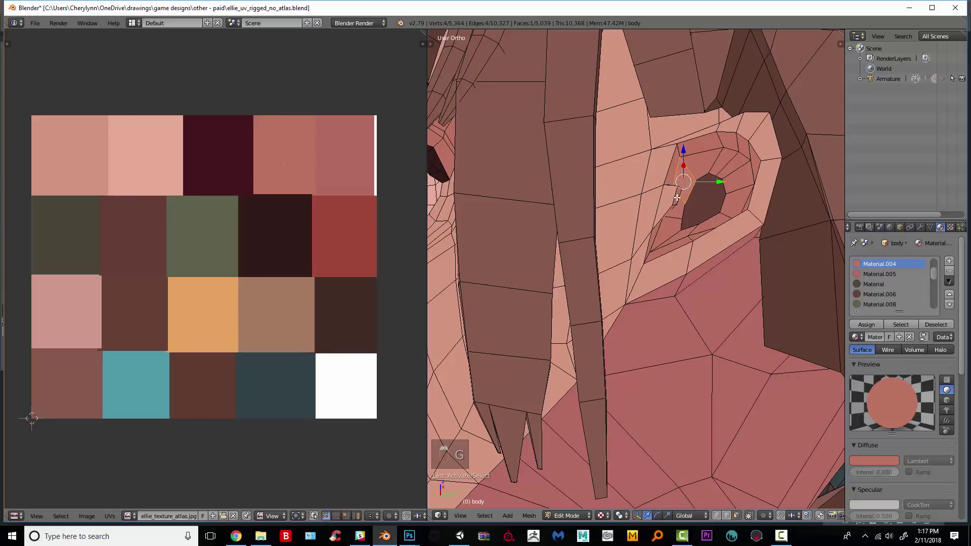
{"action": "key", "text": "g"}
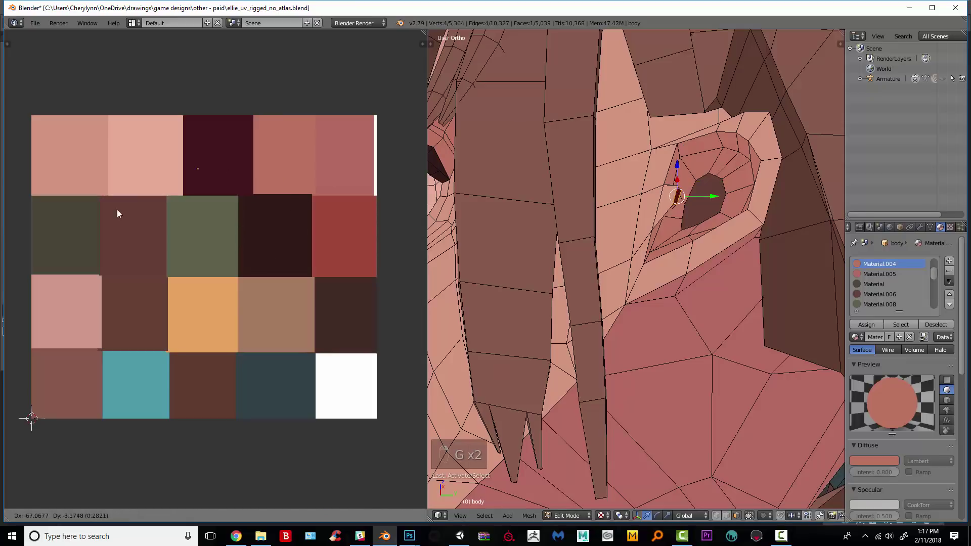
{"action": "left_click", "coordinate": [129, 243]}
Zoom in on the recoloured ear face and sync the UV selection with the mesh to show every UV on the atlas.
{"action": "scroll", "coordinate": [704, 221], "scroll_direction": "up", "scroll_amount": 2}
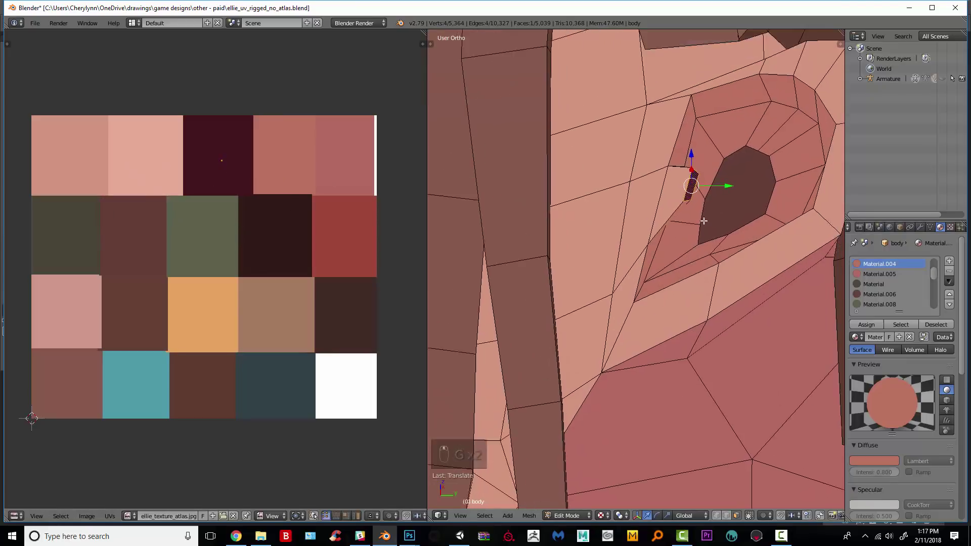
{"action": "scroll", "coordinate": [704, 221], "scroll_direction": "up", "scroll_amount": 2}
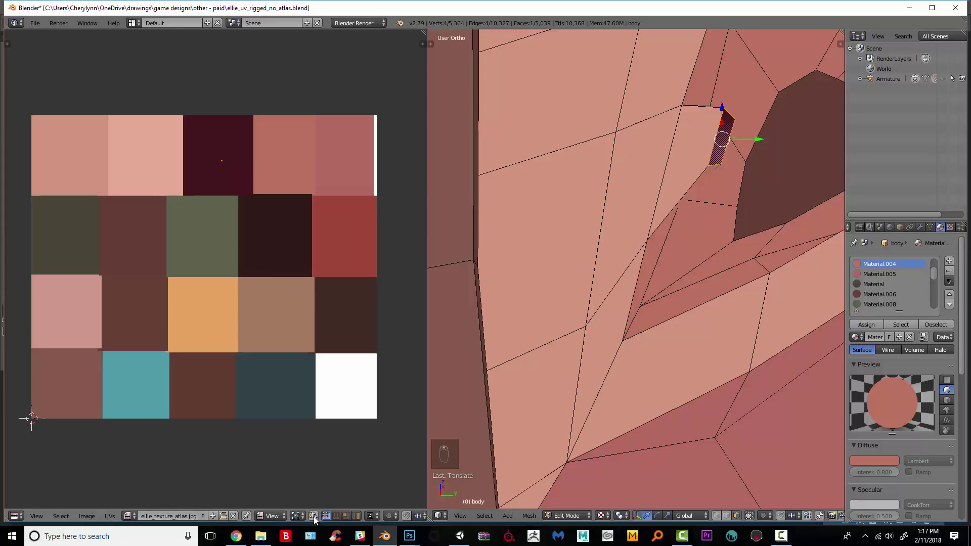
{"action": "left_click", "coordinate": [314, 517]}
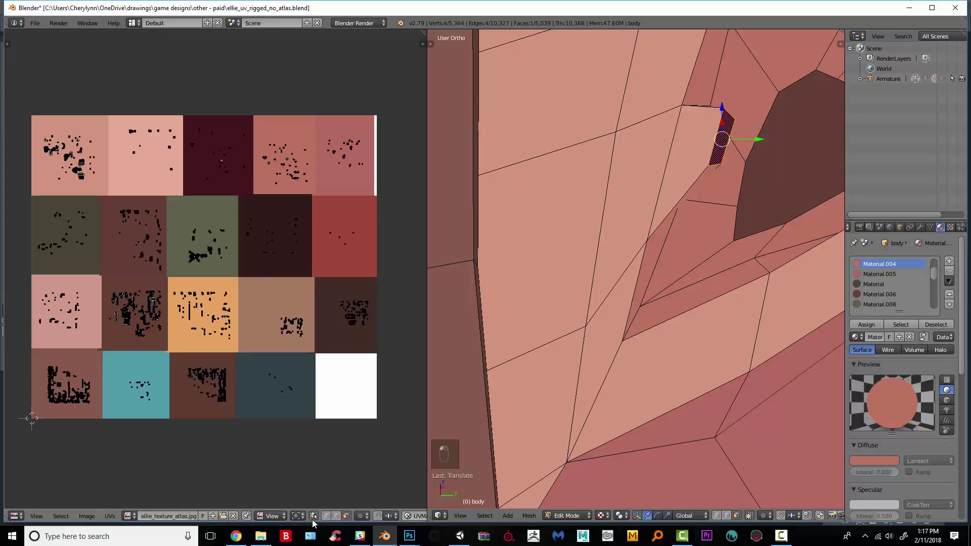
Move the selected inner-ear face's UVs from the dark maroon swatch onto the coral swatch beside it.
{"action": "middle_click_drag", "start_coordinate": [209, 180], "coordinate": [196, 275]}
{"action": "scroll", "coordinate": [205, 257], "scroll_direction": "up", "scroll_amount": 3}
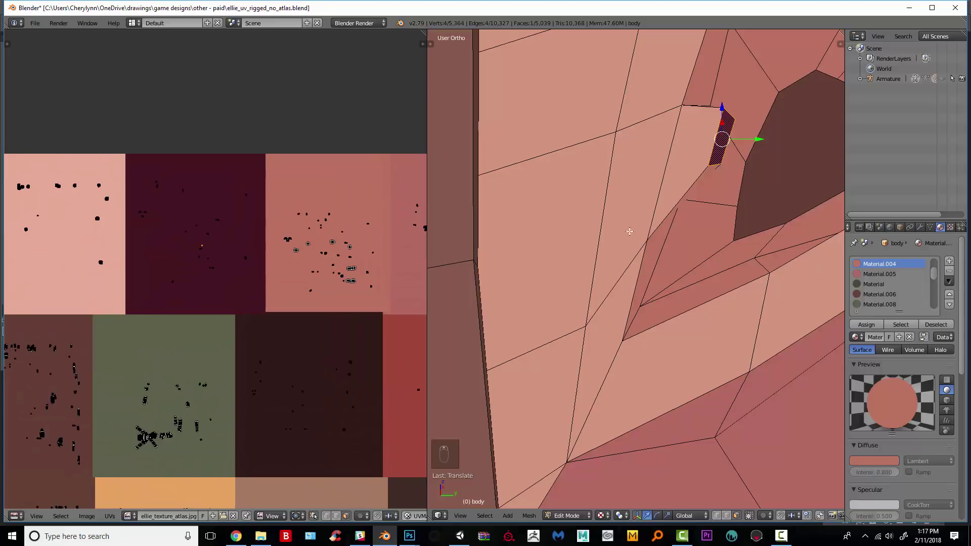
{"action": "key", "text": "g"}
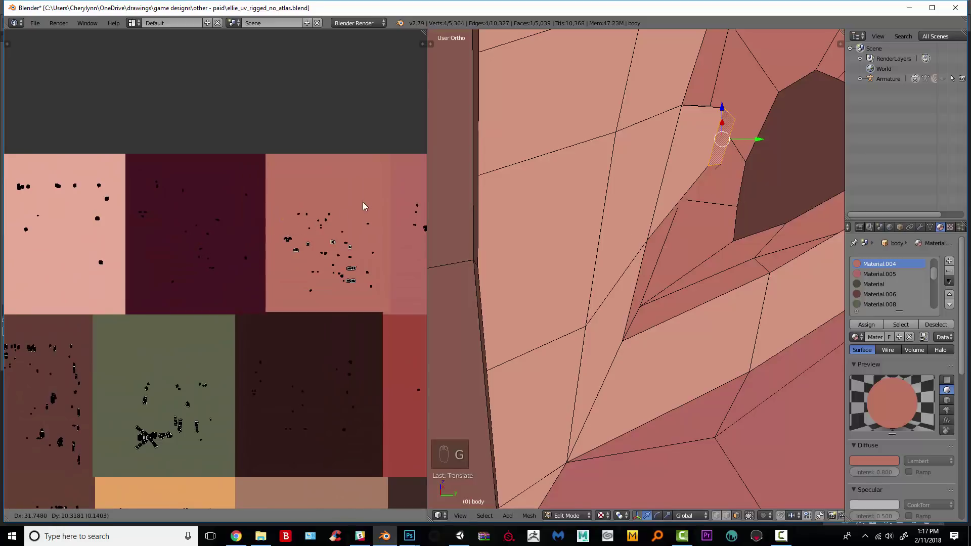
{"action": "left_click", "coordinate": [358, 198]}
{"action": "scroll", "coordinate": [336, 193], "scroll_direction": "down", "scroll_amount": 1}
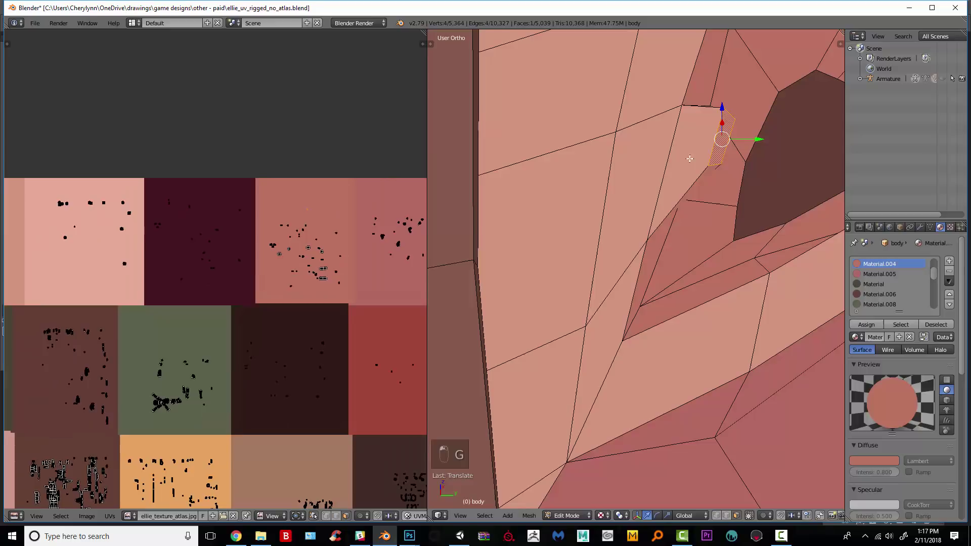
{"action": "scroll", "coordinate": [256, 234], "scroll_direction": "down", "scroll_amount": 4}
{"action": "middle_click_drag", "start_coordinate": [256, 234], "coordinate": [254, 172]}
{"action": "scroll", "coordinate": [254, 173], "scroll_direction": "up", "scroll_amount": 3}
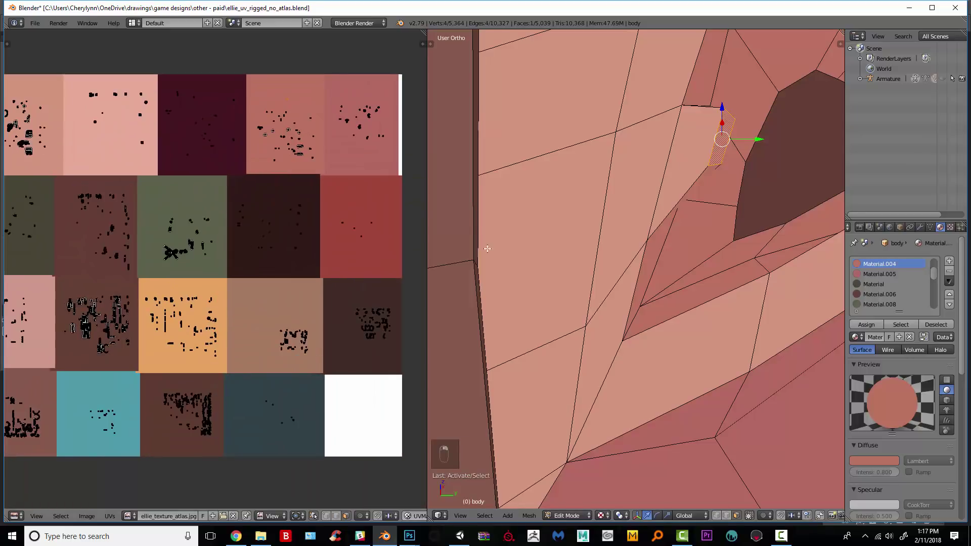
Select the small inner-corner faces of both eyes and move their UVs onto the coral swatch.
{"action": "middle_click_drag", "start_coordinate": [488, 247], "coordinate": [694, 252]}
{"action": "scroll", "coordinate": [694, 252], "scroll_direction": "down", "scroll_amount": 4}
{"action": "middle_click_drag", "start_coordinate": [552, 261], "coordinate": [523, 343]}
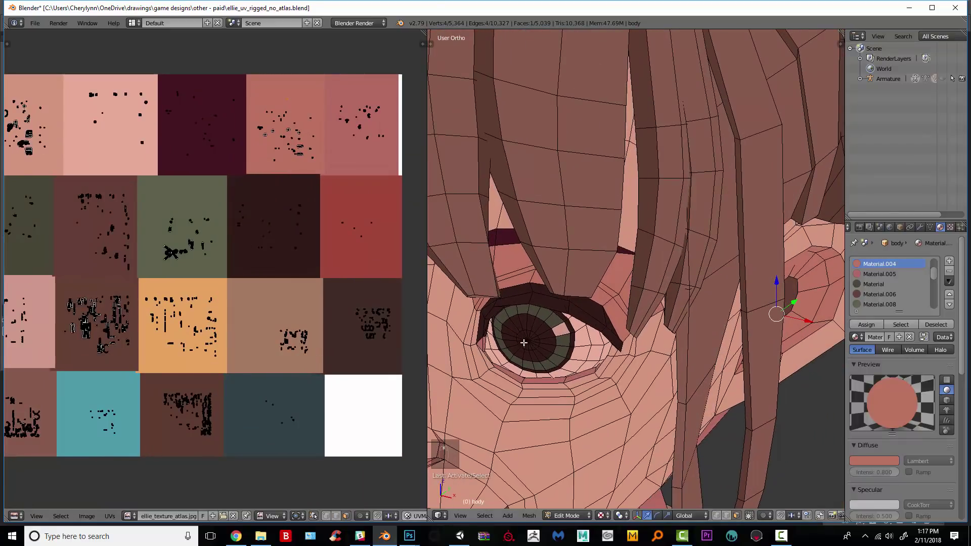
{"action": "middle_click_drag", "start_coordinate": [585, 365], "coordinate": [859, 345]}
{"action": "middle_click_drag", "start_coordinate": [559, 350], "coordinate": [687, 351]}
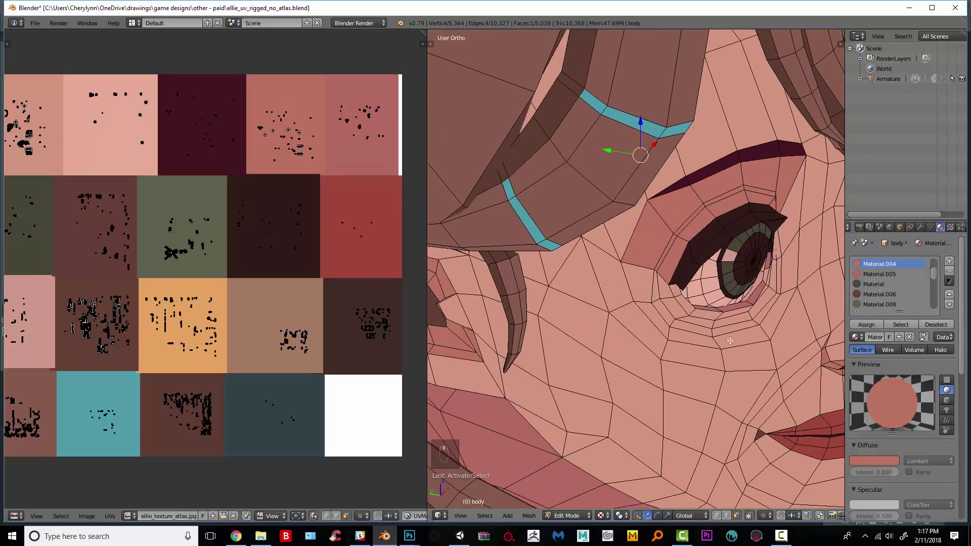
{"action": "right_click", "coordinate": [765, 273]}
{"action": "middle_click_drag", "start_coordinate": [765, 273], "coordinate": [559, 289]}
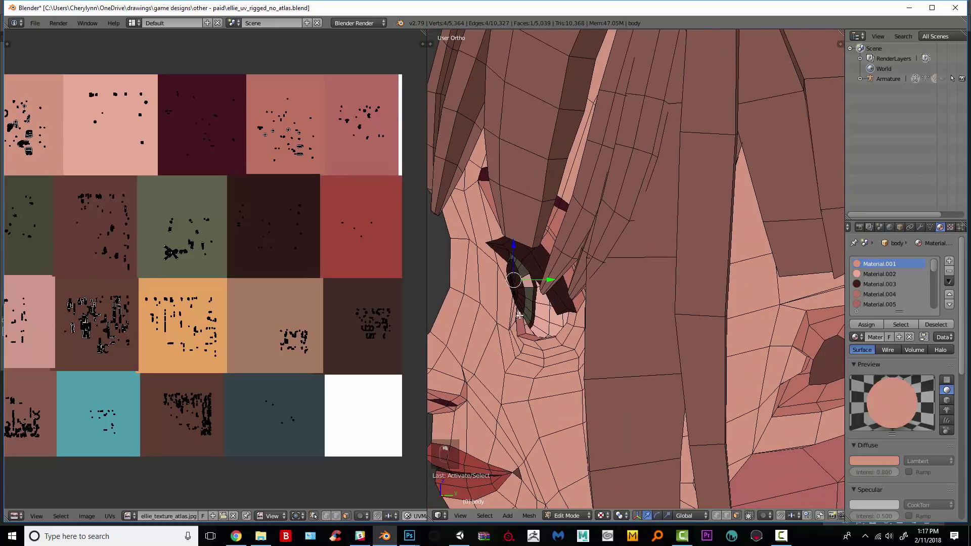
{"action": "right_click", "coordinate": [521, 314], "text": "shift"}
{"action": "key", "text": "g"}
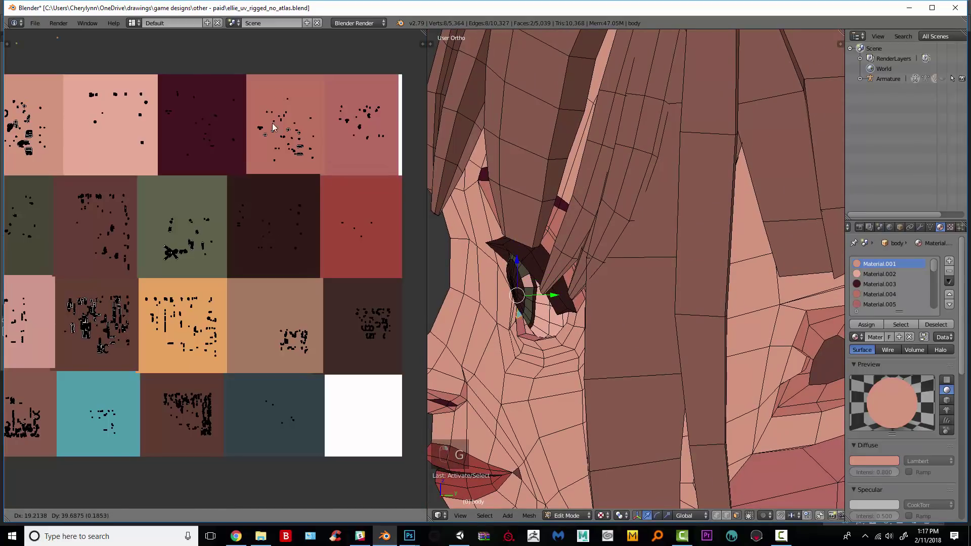
{"action": "left_click", "coordinate": [122, 202]}
{"action": "middle_click_drag", "start_coordinate": [466, 354], "coordinate": [650, 350]}
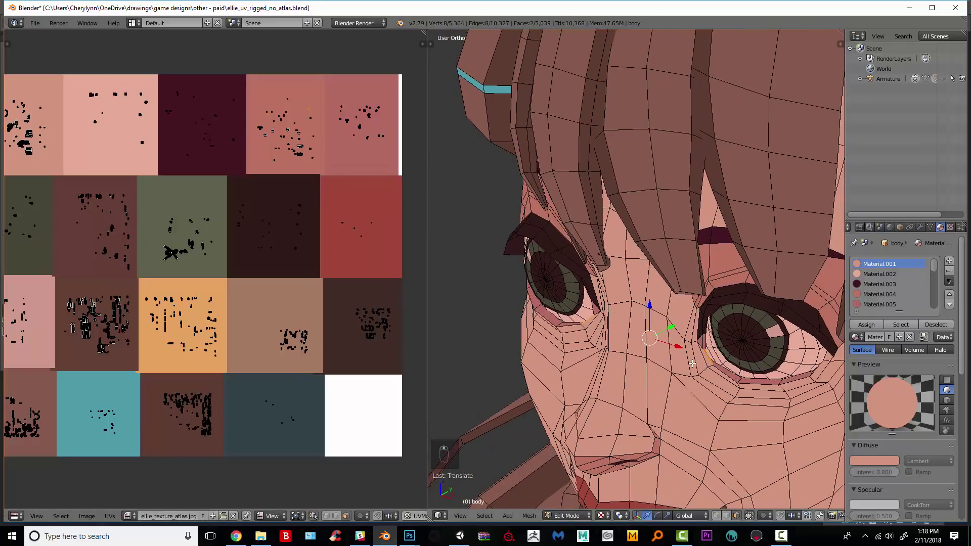
Review the recoloured character from several angles down to full body and save the blend file.
{"action": "key", "text": "Tab"}
{"action": "key", "text": "Tab"}
{"action": "scroll", "coordinate": [654, 359], "scroll_direction": "down", "scroll_amount": 6}
{"action": "middle_click_drag", "start_coordinate": [526, 380], "coordinate": [518, 424]}
{"action": "middle_click_drag", "start_coordinate": [586, 304], "coordinate": [782, 247]}
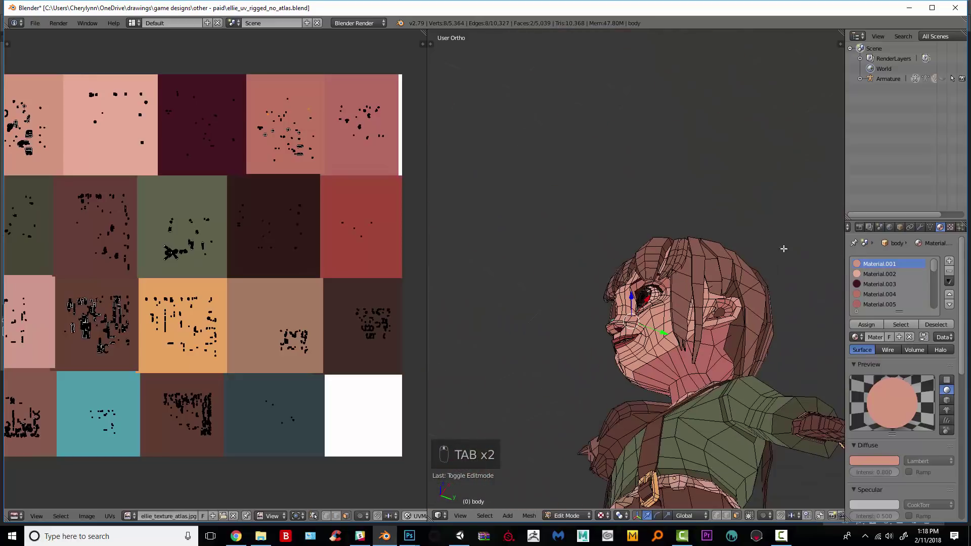
{"action": "middle_click_drag", "start_coordinate": [724, 443], "coordinate": [769, 225], "text": "shift"}
{"action": "scroll", "coordinate": [769, 224], "scroll_direction": "down", "scroll_amount": 3}
{"action": "key", "text": "ctrl+s"}
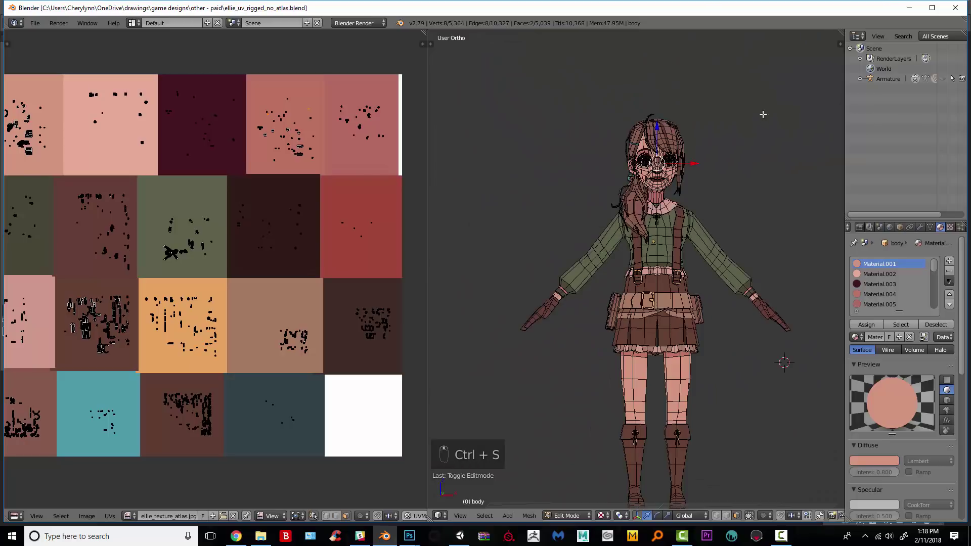
Frame the head in front view, look through the body's material list, and save over the existing file.
{"action": "key", "text": "KP_1"}
{"action": "scroll", "coordinate": [763, 114], "scroll_direction": "up", "scroll_amount": 4}
{"action": "middle_click_drag", "start_coordinate": [758, 121], "coordinate": [711, 230], "text": "shift"}
{"action": "scroll", "coordinate": [657, 173], "scroll_direction": "up", "scroll_amount": 2}
{"action": "scroll", "coordinate": [936, 289], "scroll_direction": "down", "scroll_amount": 8}
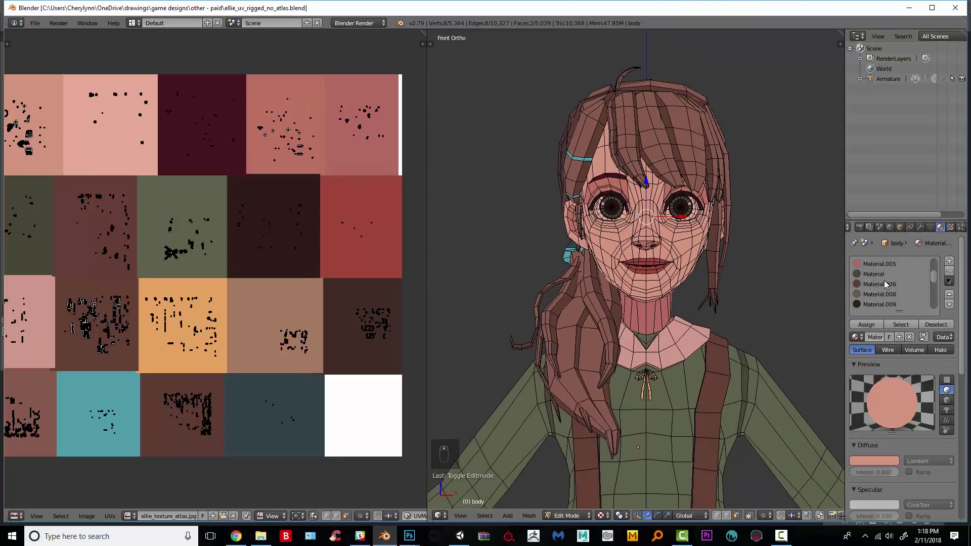
{"action": "scroll", "coordinate": [936, 288], "scroll_direction": "up", "scroll_amount": 8}
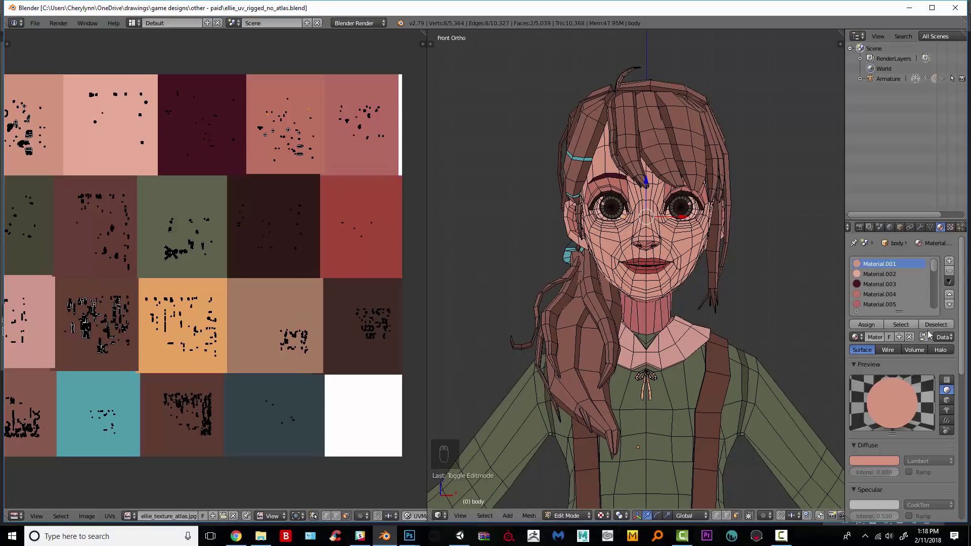
{"action": "key", "text": "ctrl+s"}
{"action": "left_click", "coordinate": [669, 150]}
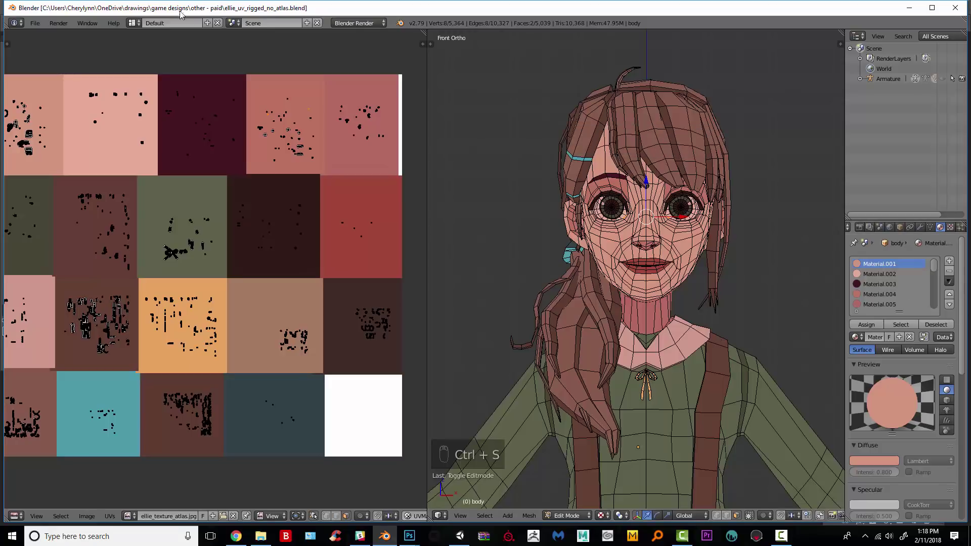
Leave Edit Mode and remove every material slot from the body except Material.016.
{"action": "left_click", "coordinate": [950, 273]}
{"action": "key", "text": "Tab"}
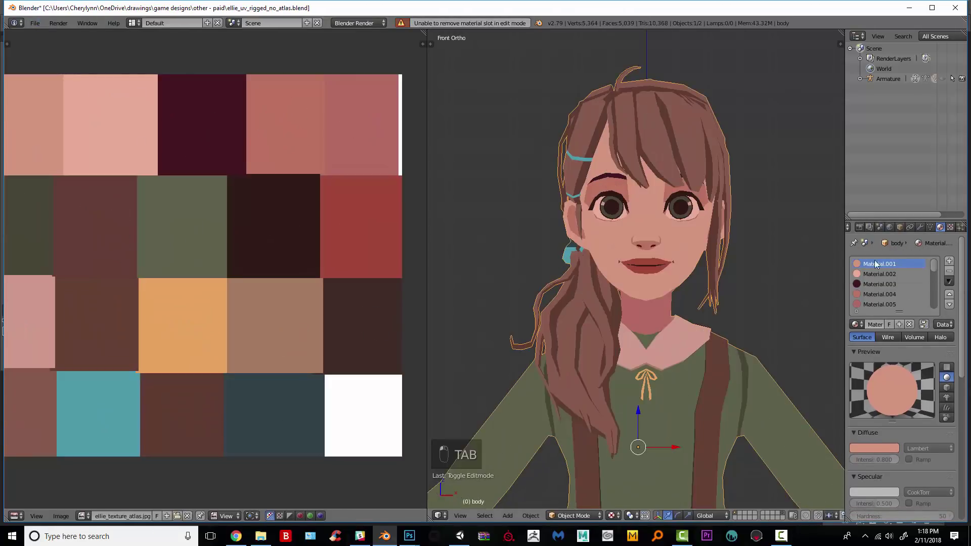
{"action": "left_click", "coordinate": [949, 273]}
{"action": "left_click", "coordinate": [949, 273]}
{"action": "left_click", "coordinate": [950, 273]}
{"action": "left_click", "coordinate": [949, 273]}
{"action": "left_click", "coordinate": [949, 273]}
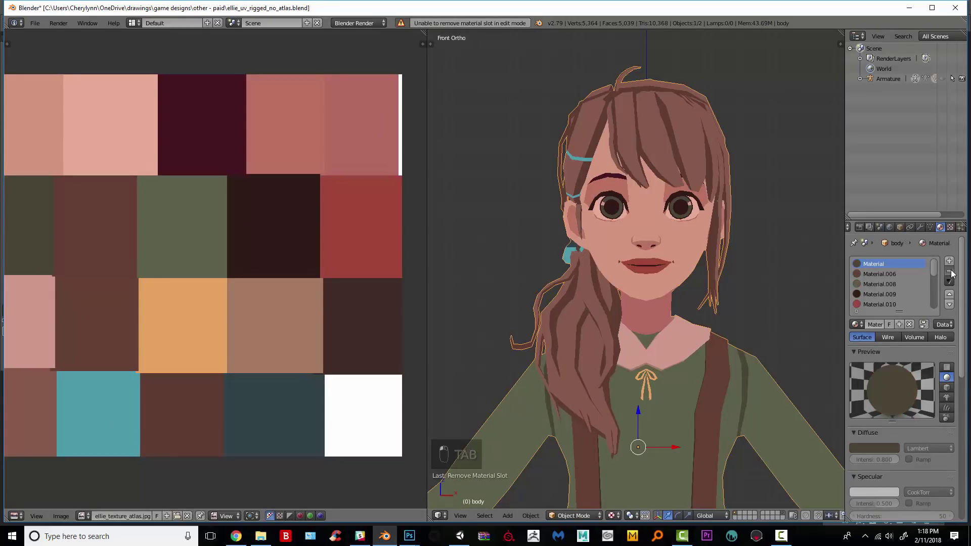
{"action": "left_click", "coordinate": [949, 273]}
{"action": "left_click", "coordinate": [950, 274]}
{"action": "left_click", "coordinate": [950, 273]}
{"action": "left_click", "coordinate": [950, 273]}
{"action": "left_click", "coordinate": [950, 274]}
{"action": "left_click", "coordinate": [950, 273]}
{"action": "left_click", "coordinate": [950, 274]}
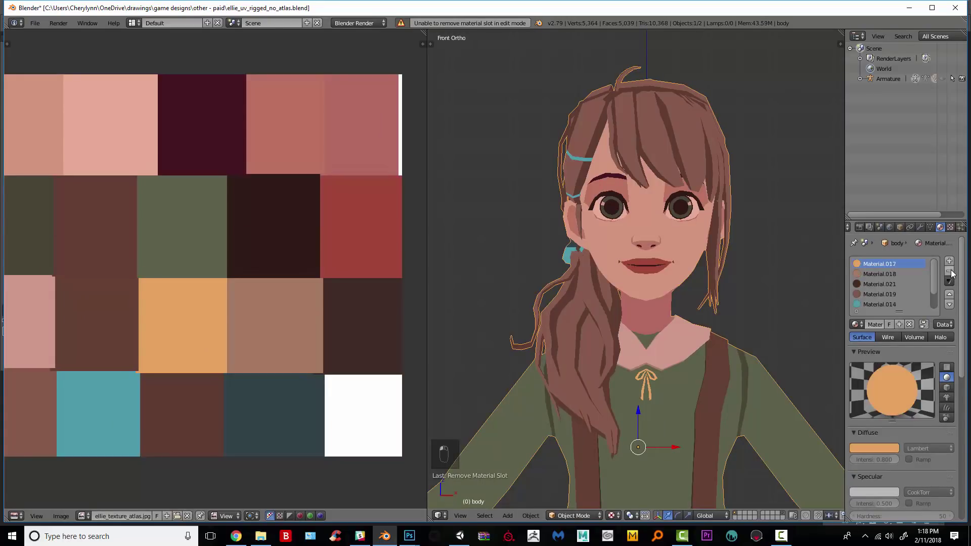
{"action": "left_click", "coordinate": [950, 274]}
{"action": "left_click", "coordinate": [951, 274]}
{"action": "left_click", "coordinate": [950, 274]}
{"action": "left_click", "coordinate": [950, 274]}
{"action": "left_click", "coordinate": [950, 273]}
{"action": "left_click", "coordinate": [950, 274]}
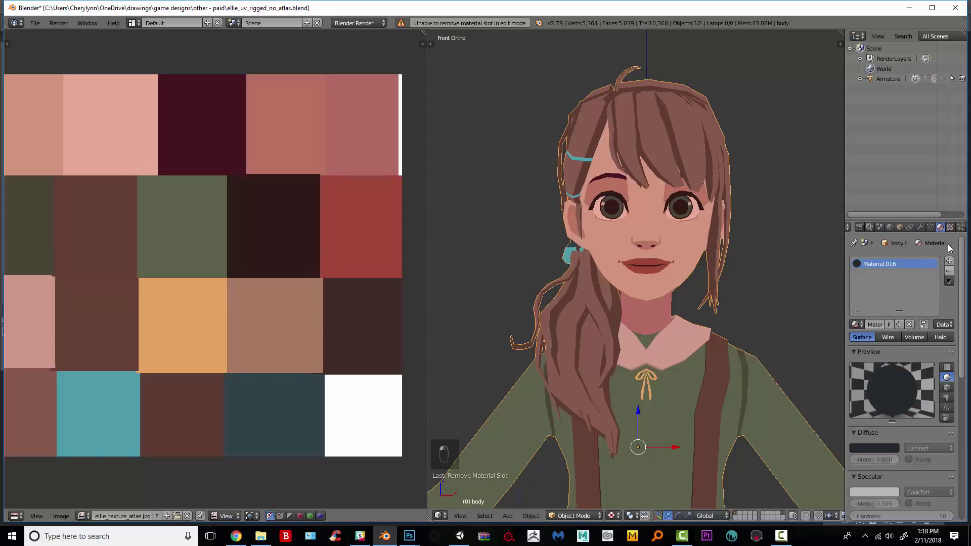
Add a new image texture to Material.016 and load ellie_texture_atlas.jpg into it.
{"action": "left_click", "coordinate": [951, 228]}
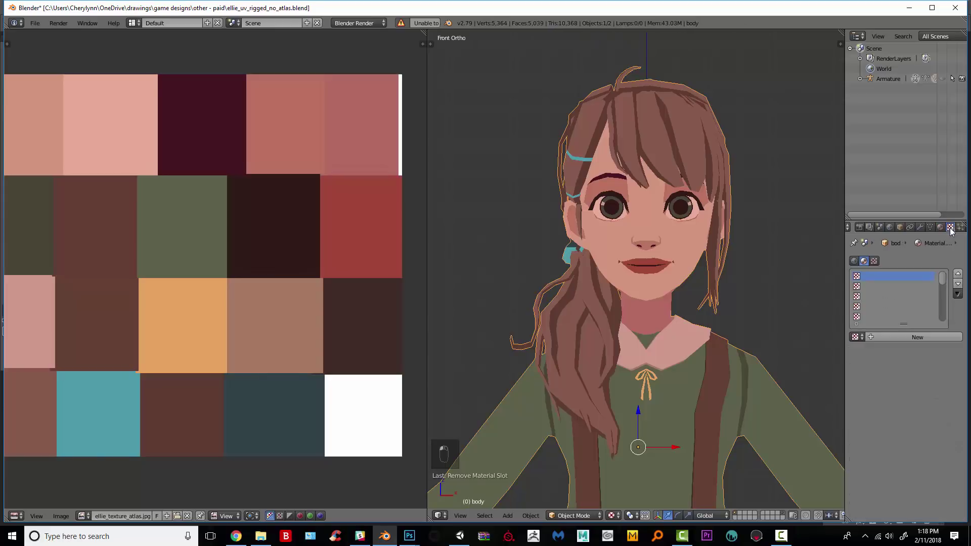
{"action": "left_click", "coordinate": [872, 334]}
{"action": "scroll", "coordinate": [928, 440], "scroll_direction": "down", "scroll_amount": 4}
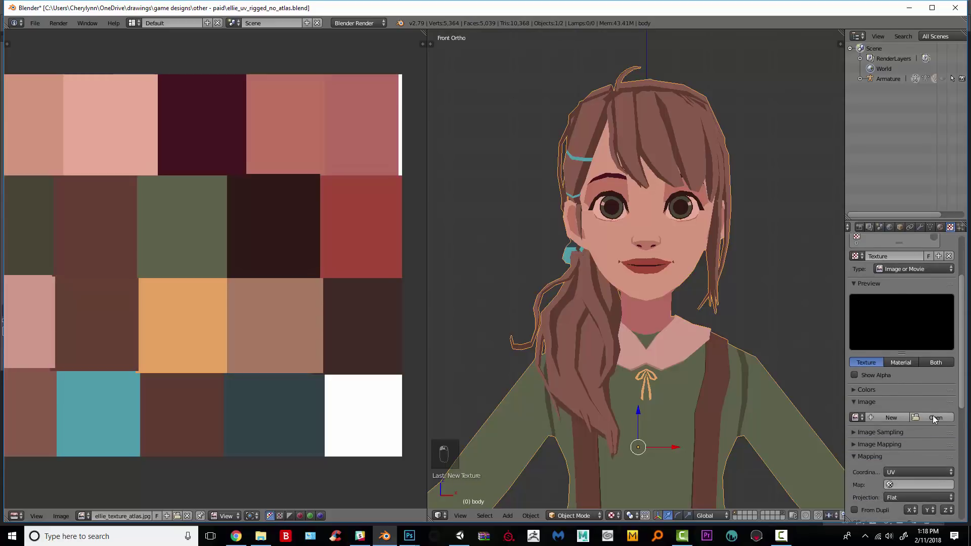
{"action": "left_click", "coordinate": [935, 418]}
{"action": "double_click", "coordinate": [202, 186]}
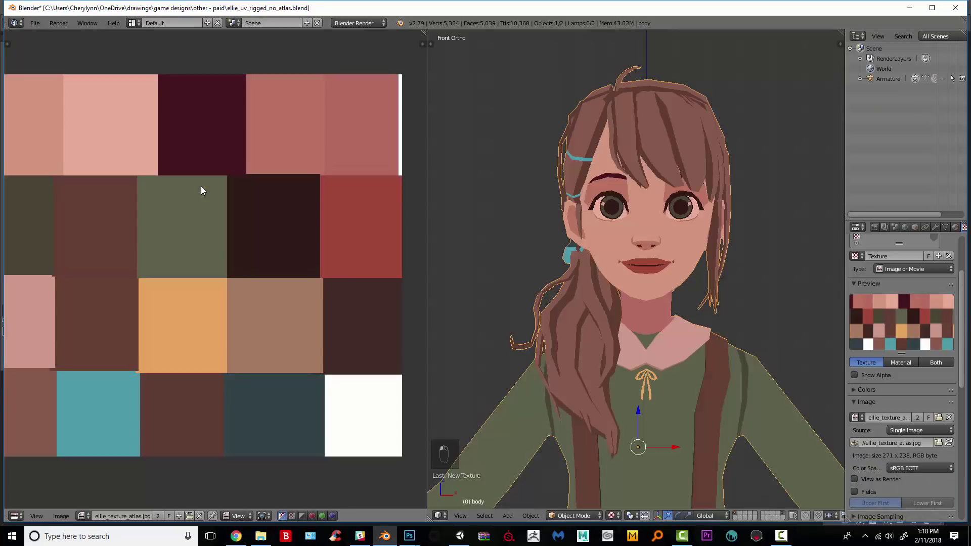
Examine the material's preview and compare viewport shading modes on the character, ending with the textured display.
{"action": "left_click", "coordinate": [956, 228]}
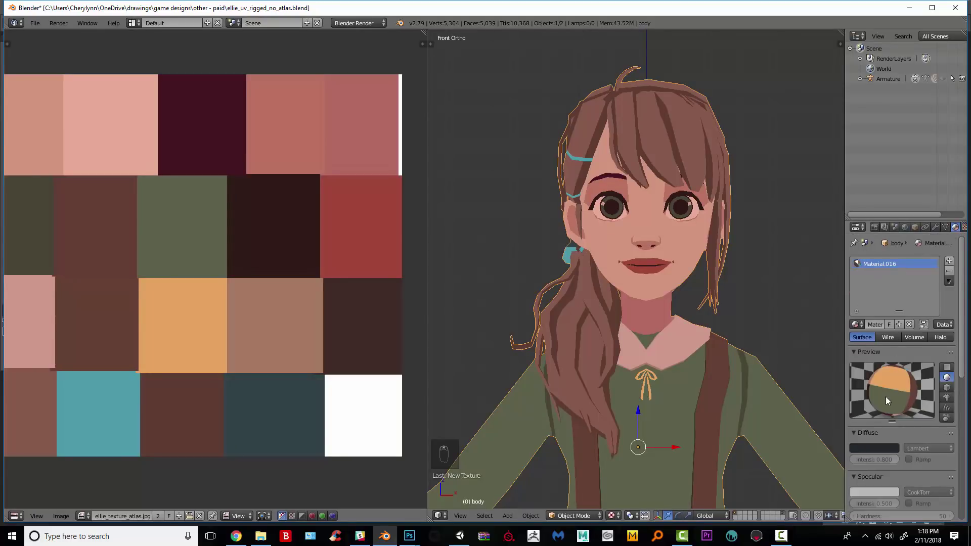
{"action": "scroll", "coordinate": [886, 400], "scroll_direction": "down", "scroll_amount": 2}
{"action": "left_click", "coordinate": [613, 515]}
{"action": "left_click", "coordinate": [622, 459]}
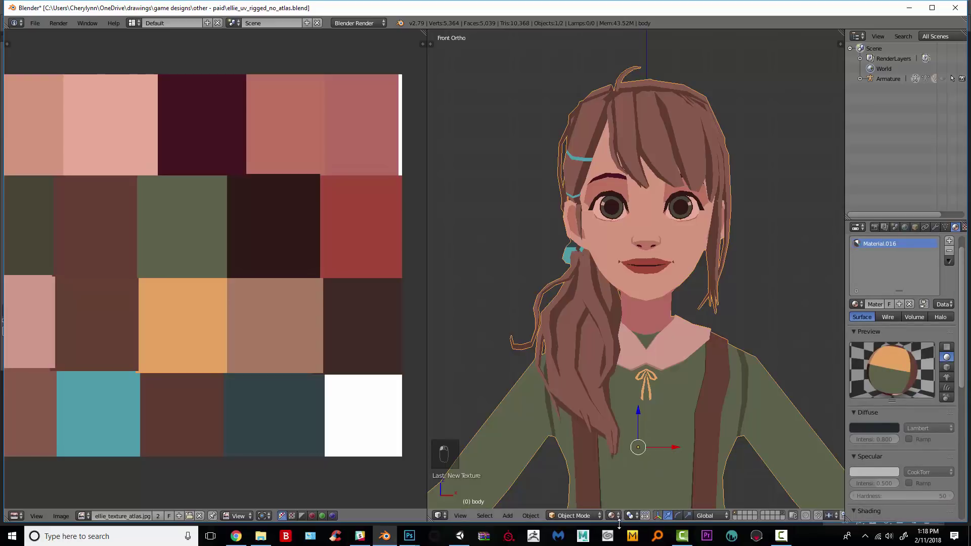
{"action": "left_click", "coordinate": [617, 516]}
{"action": "left_click", "coordinate": [622, 469]}
{"action": "left_click", "coordinate": [613, 515]}
{"action": "left_click", "coordinate": [622, 469]}
{"action": "middle_click_drag", "start_coordinate": [653, 402], "coordinate": [407, 324]}
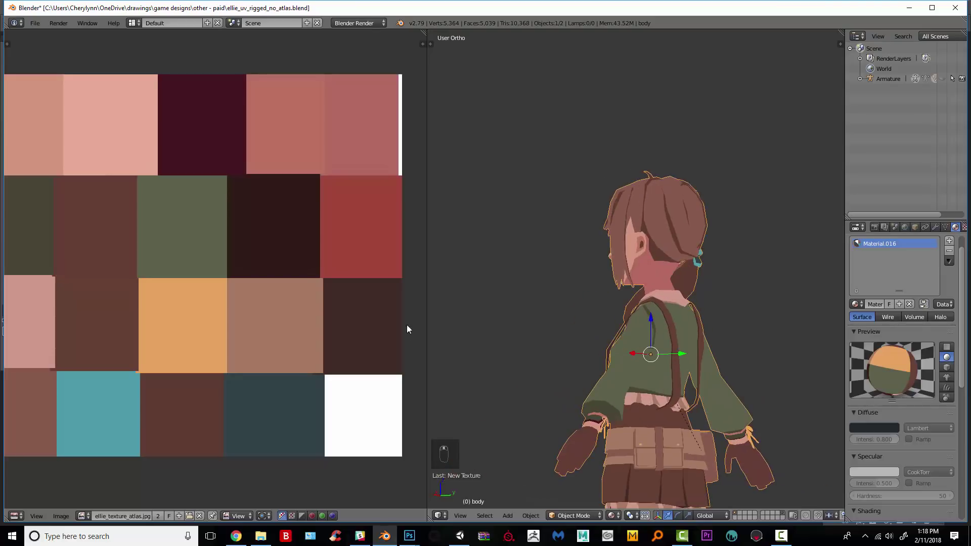
Widen the 3D viewport and frame the character's upper body in front view.
{"action": "left_click_drag", "start_coordinate": [427, 307], "coordinate": [302, 307]}
{"action": "scroll", "coordinate": [457, 322], "scroll_direction": "down", "scroll_amount": 1}
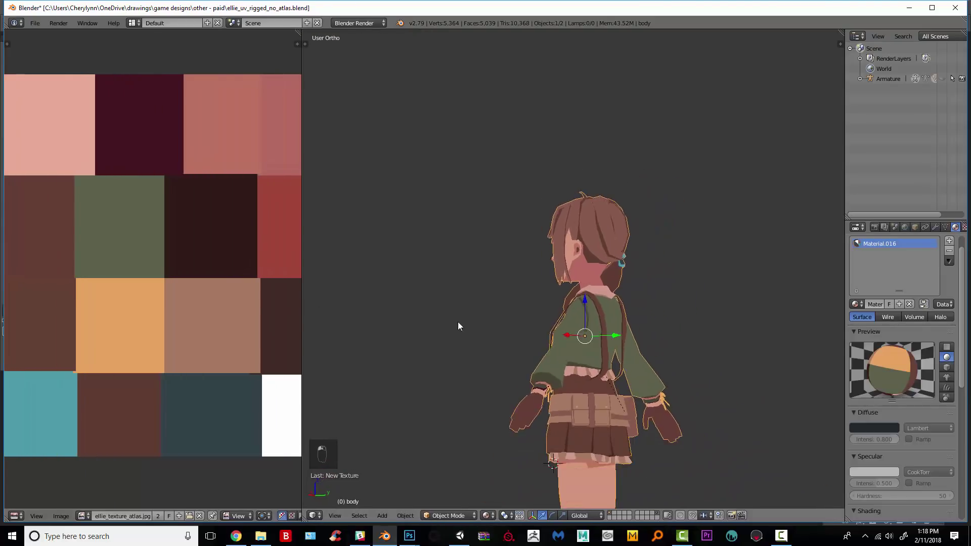
{"action": "key", "text": "KP_1"}
{"action": "middle_click_drag", "start_coordinate": [599, 344], "coordinate": [610, 163], "text": "shift"}
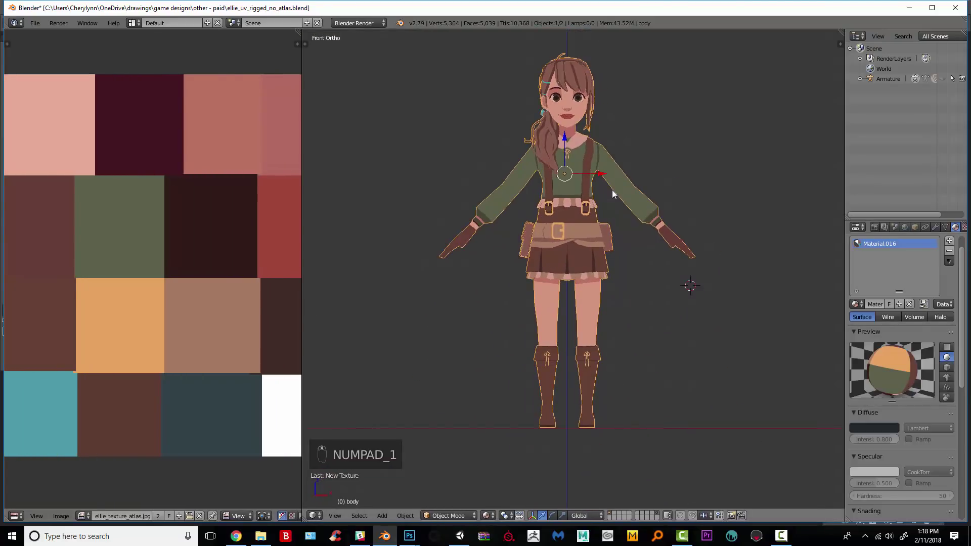
{"action": "scroll", "coordinate": [624, 223], "scroll_direction": "up", "scroll_amount": 3}
{"action": "middle_click_drag", "start_coordinate": [627, 237], "coordinate": [627, 366], "text": "shift"}
{"action": "scroll", "coordinate": [628, 366], "scroll_direction": "up", "scroll_amount": 2}
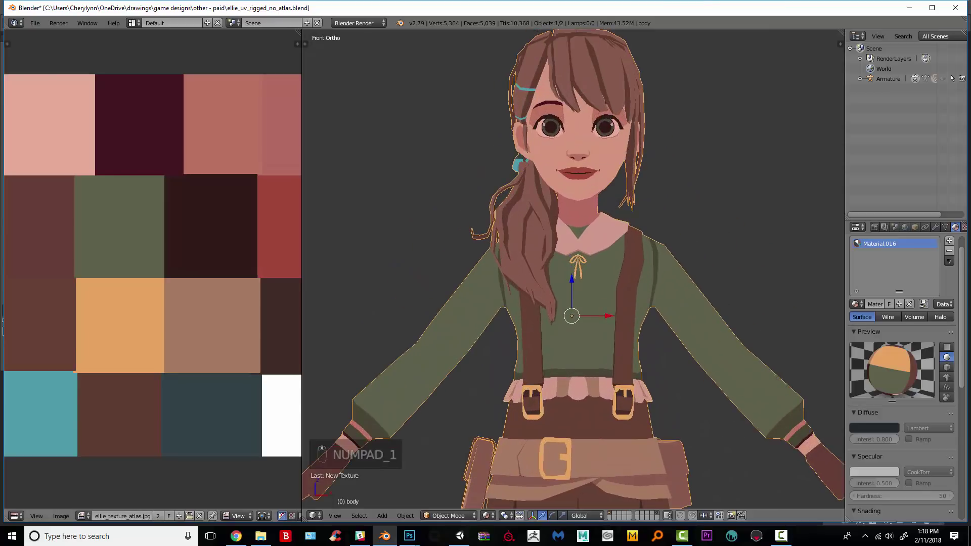
Export the character as an FBX named ellie_uv_rigged_atlas.fbx in the other - paid folder.
{"action": "left_click", "coordinate": [40, 24]}
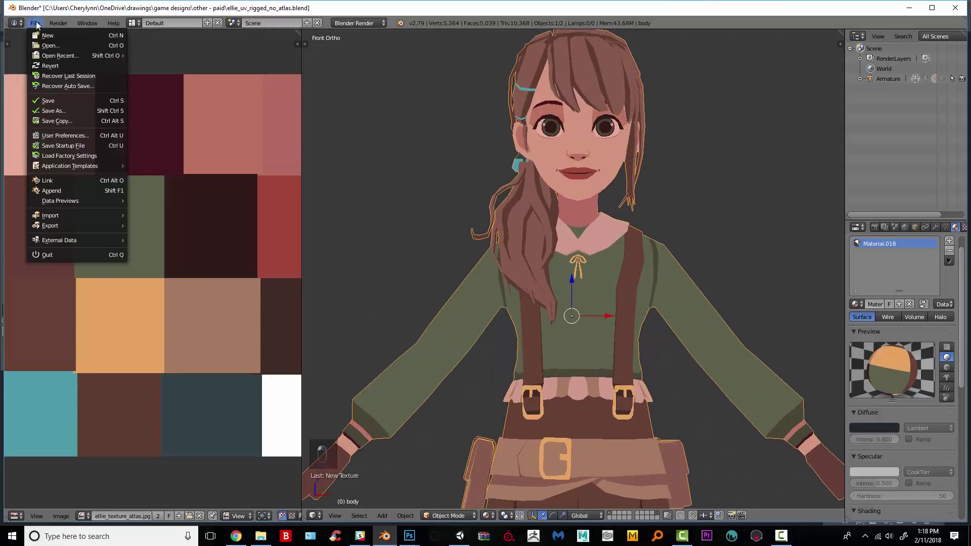
{"action": "mouse_move", "coordinate": [69, 222]}
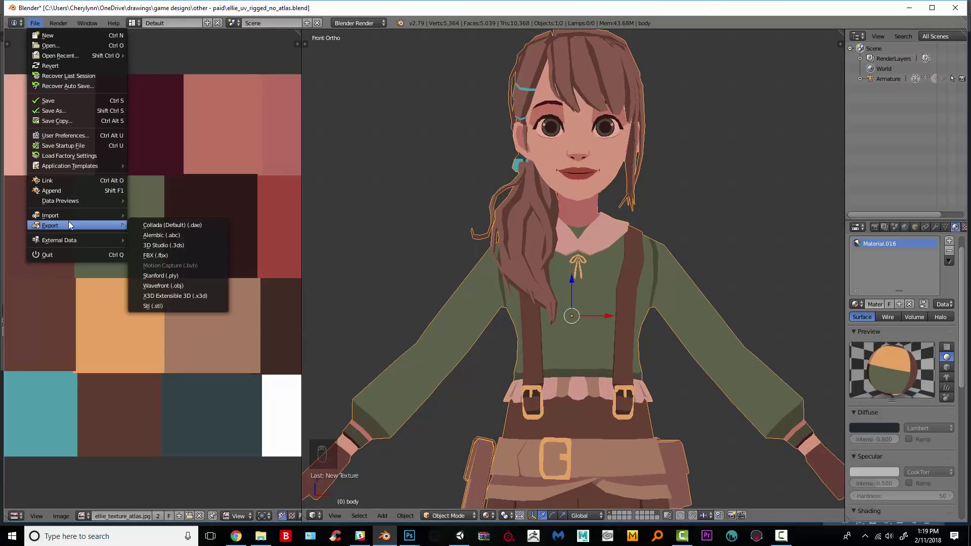
{"action": "left_click", "coordinate": [154, 255]}
{"action": "left_click", "coordinate": [189, 60]}
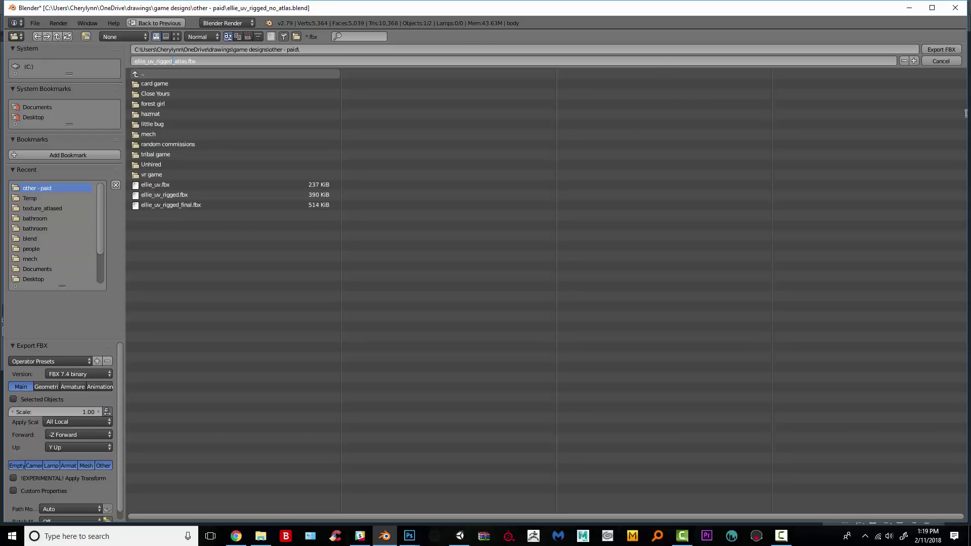
{"action": "left_click", "coordinate": [941, 50]}
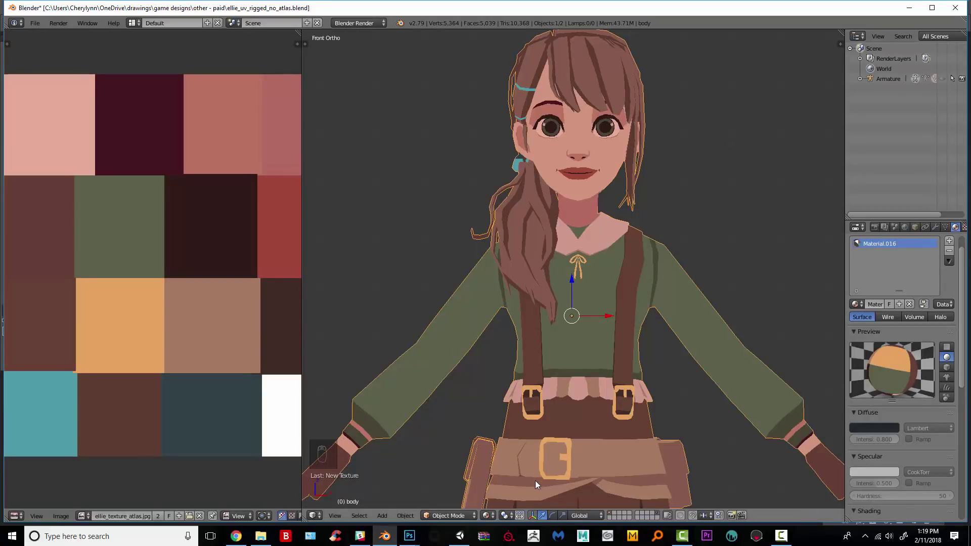
Switch to Unity and delete the old ellie_uv_rigged_final model from both the scene and the project assets.
{"action": "left_click", "coordinate": [458, 536]}
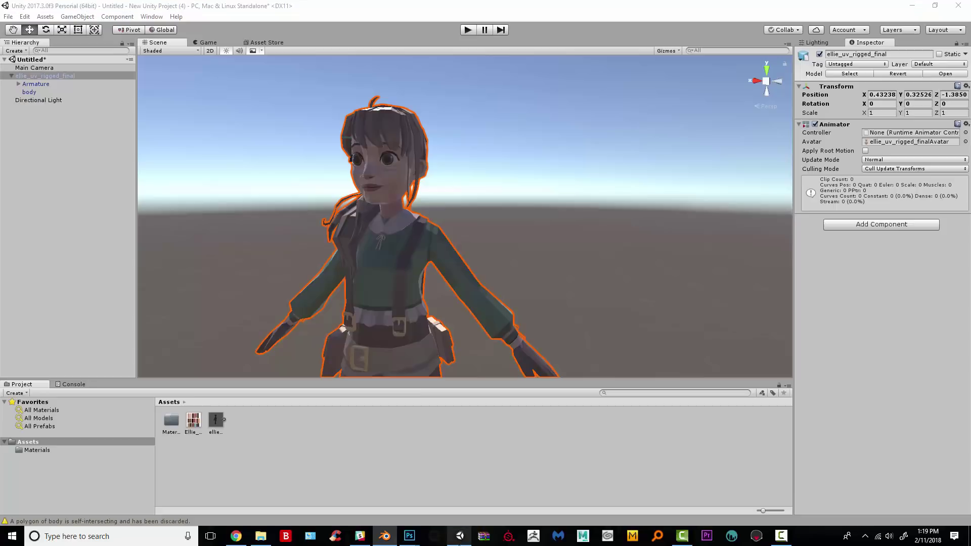
{"action": "key", "text": "Delete"}
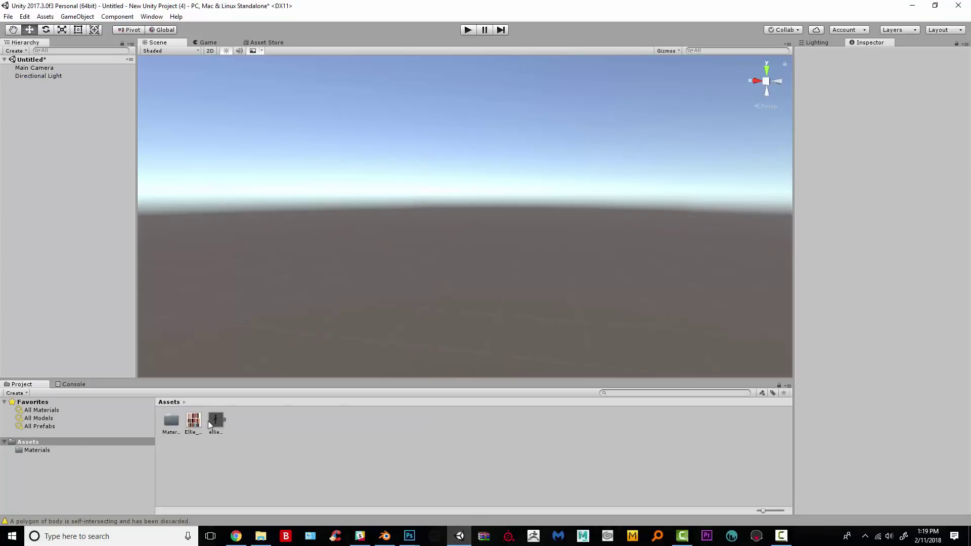
{"action": "left_click", "coordinate": [215, 421]}
{"action": "key", "text": "Delete"}
{"action": "left_click", "coordinate": [513, 288]}
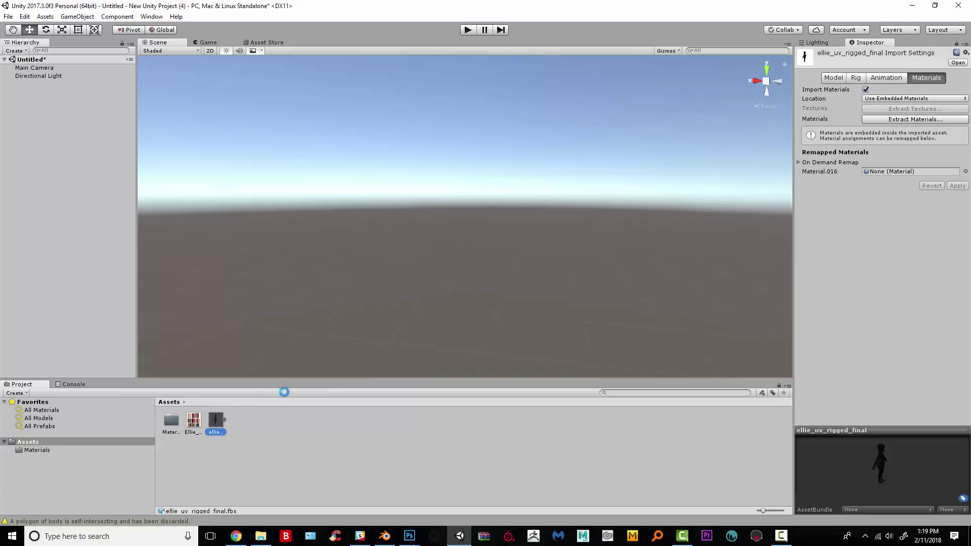
Delete the old Ellie_texture_altas_Uv texture from the project assets.
{"action": "key", "text": "Left"}
{"action": "key", "text": "Delete"}
{"action": "left_click", "coordinate": [512, 286]}
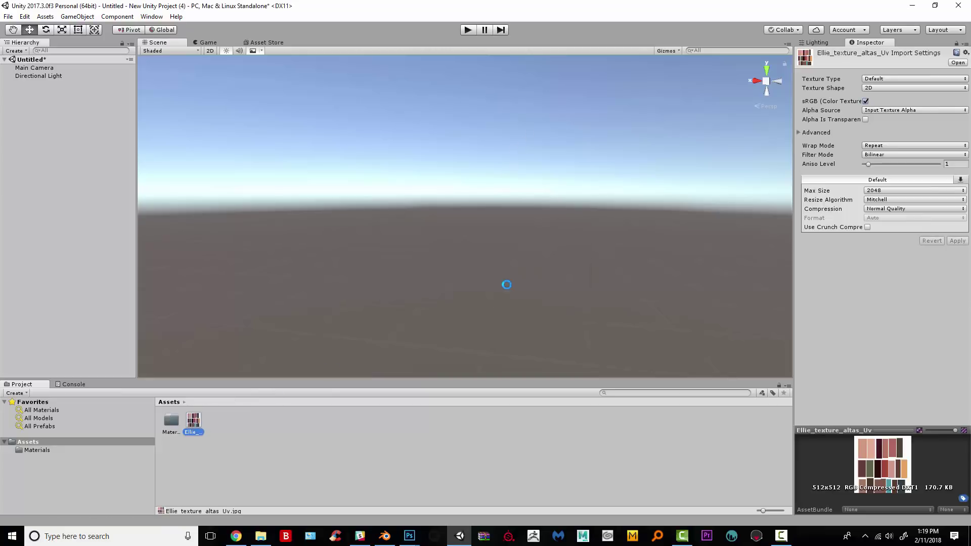
Import ellie_uv_rigged_atlas.fbx and ellie_texture_atlas.jpg from the other - paid folder into the Unity project assets.
{"action": "left_click", "coordinate": [263, 539]}
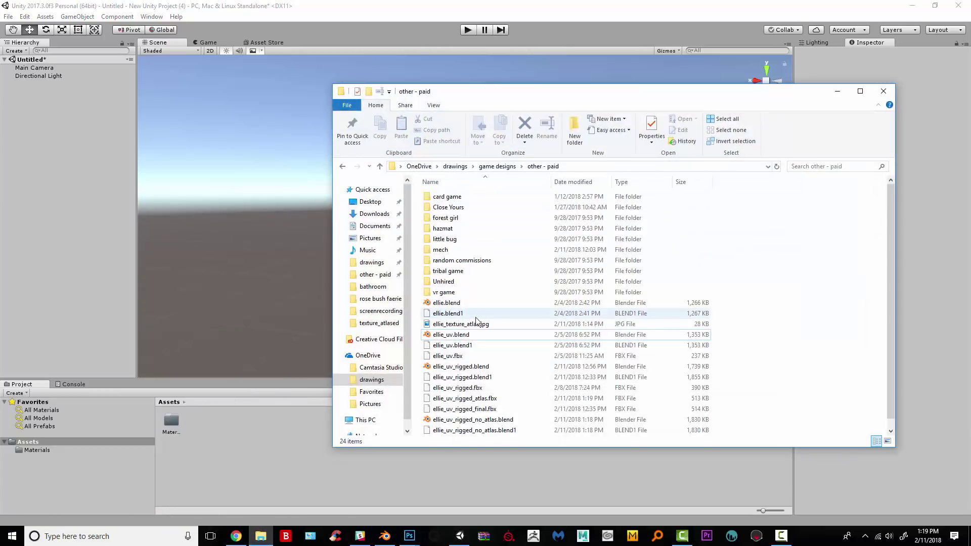
{"action": "scroll", "coordinate": [553, 347], "scroll_direction": "down", "scroll_amount": 1}
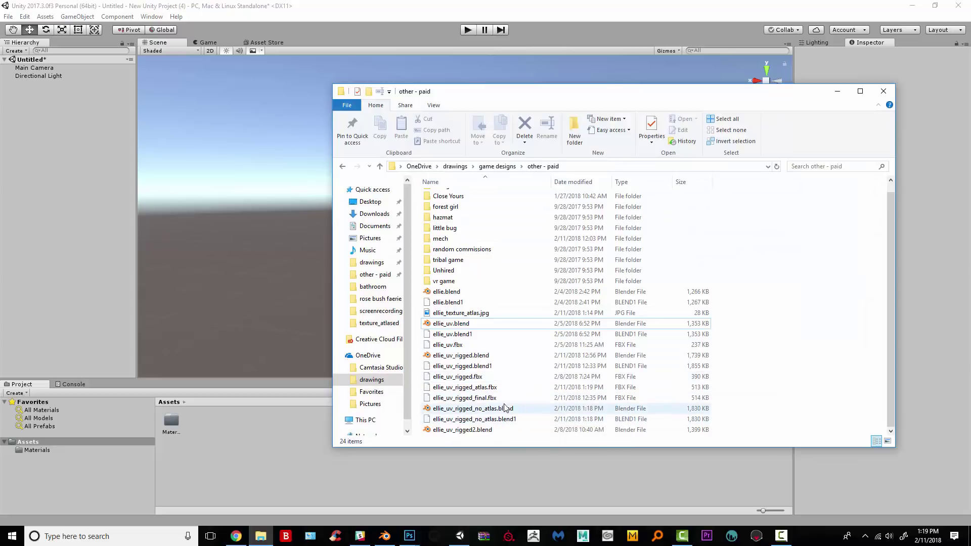
{"action": "left_click", "coordinate": [477, 390]}
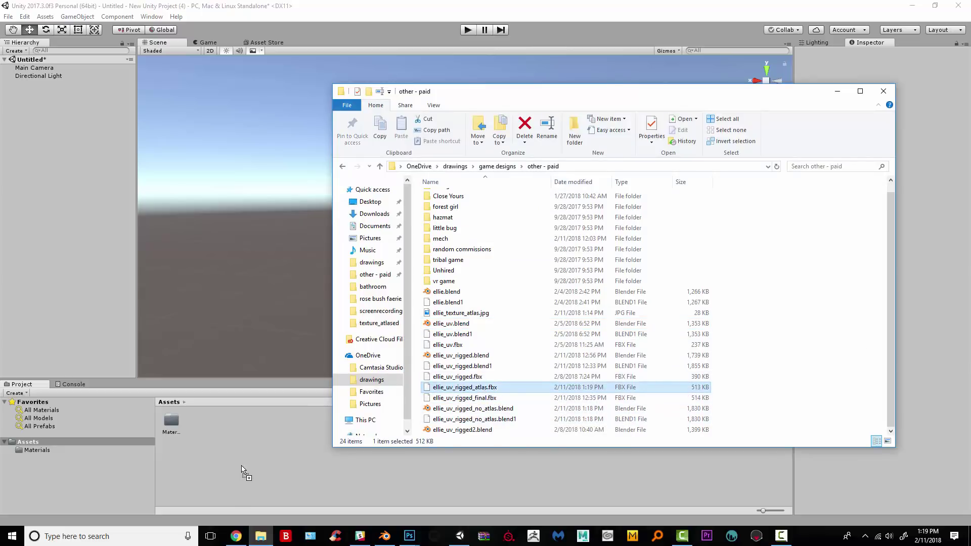
{"action": "left_click_drag", "start_coordinate": [461, 314], "coordinate": [226, 445]}
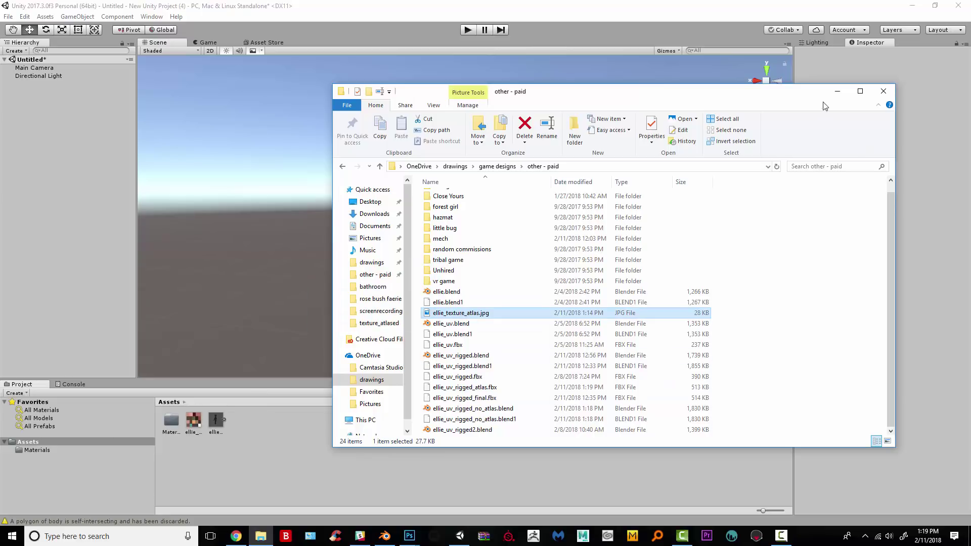
{"action": "left_click", "coordinate": [838, 91]}
Place the ellie_uv_rigged_atlas model in the scene and view the character from the front.
{"action": "left_click_drag", "start_coordinate": [240, 392], "coordinate": [455, 303]}
{"action": "scroll", "coordinate": [466, 280], "scroll_direction": "down", "scroll_amount": 3}
{"action": "middle_click_drag", "start_coordinate": [460, 369], "coordinate": [512, 175]}
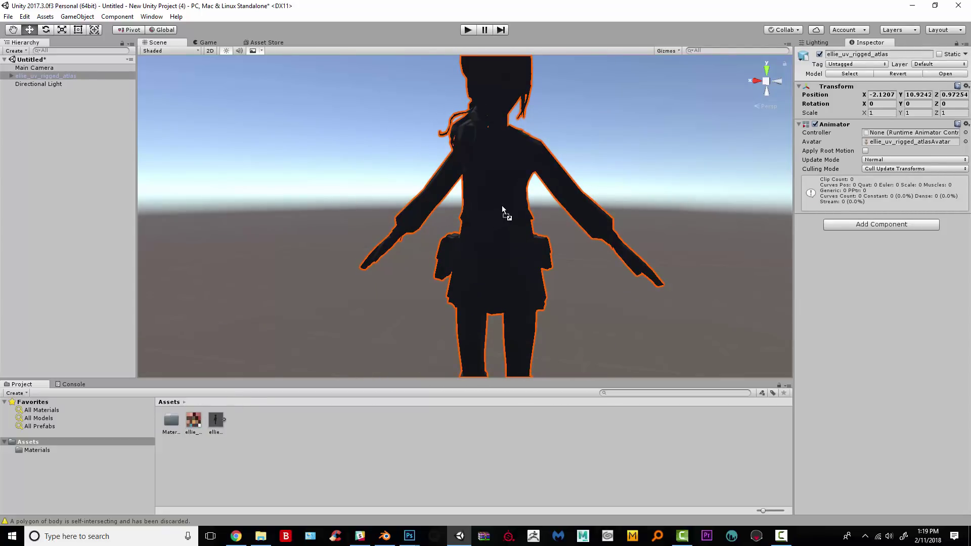
{"action": "left_click_drag", "start_coordinate": [502, 206], "coordinate": [501, 206]}
{"action": "right_click_drag", "start_coordinate": [557, 190], "coordinate": [484, 221]}
Select the character's body mesh and expand its ellie_texture_atlas material to inspect the shader settings.
{"action": "left_click", "coordinate": [483, 221]}
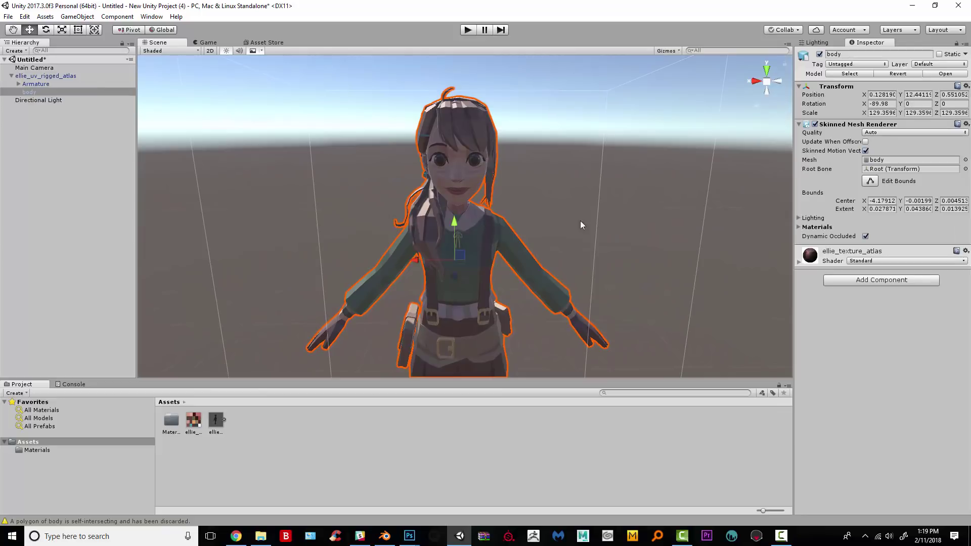
{"action": "left_click", "coordinate": [799, 263]}
{"action": "left_click", "coordinate": [873, 257]}
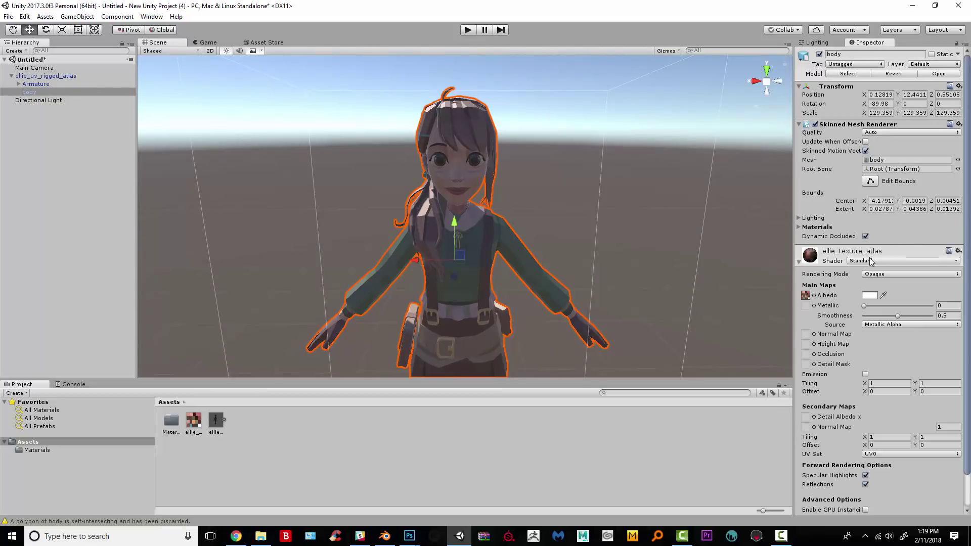
{"action": "left_click", "coordinate": [871, 260]}
Deselect the body and examine the atlas-textured character's face, hair and upper body from several distances and angles.
{"action": "left_click", "coordinate": [578, 204]}
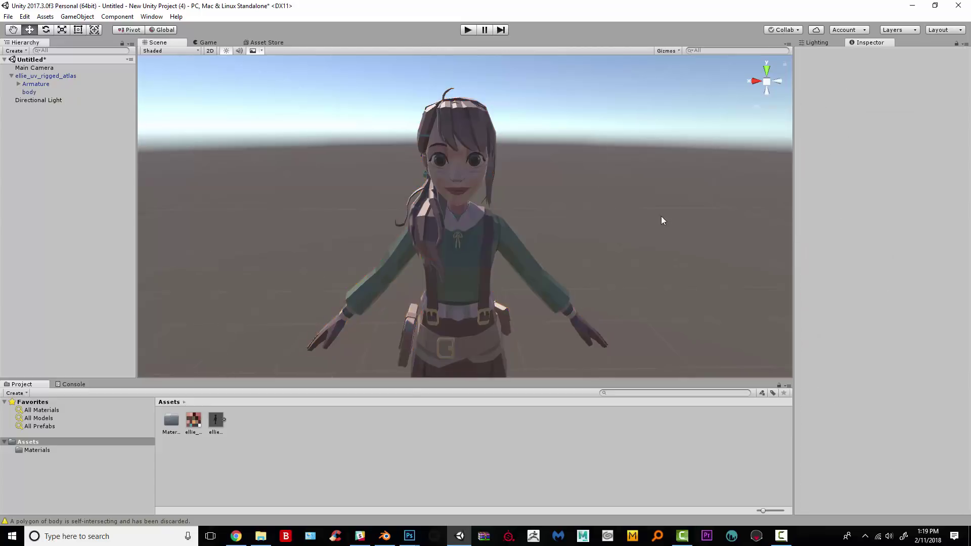
{"action": "key", "text": "d"}
{"action": "right_click_drag", "start_coordinate": [661, 219], "coordinate": [433, 212]}
{"action": "left_click_drag", "start_coordinate": [434, 212], "coordinate": [627, 199], "text": "alt"}
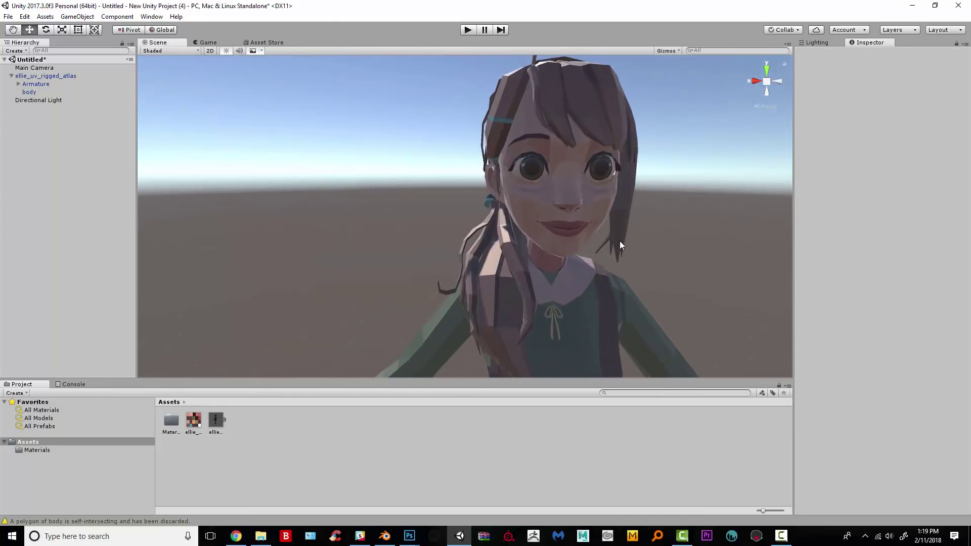
{"action": "key", "text": "s"}
{"action": "right_click_drag", "start_coordinate": [620, 246], "coordinate": [649, 239]}
{"action": "key", "text": "q"}
{"action": "key", "text": "d"}
{"action": "key", "text": "w"}
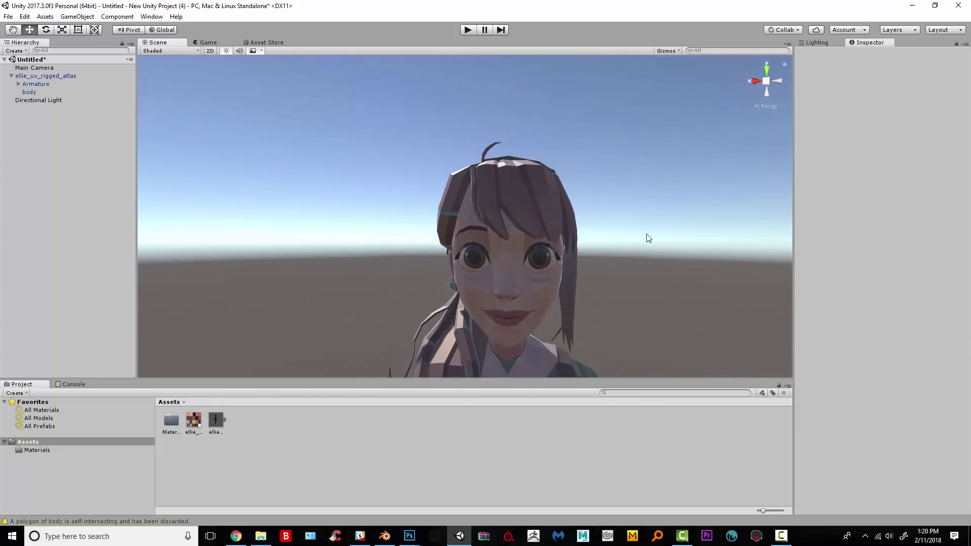
{"action": "scroll", "coordinate": [649, 238], "scroll_direction": "down", "scroll_amount": 5}
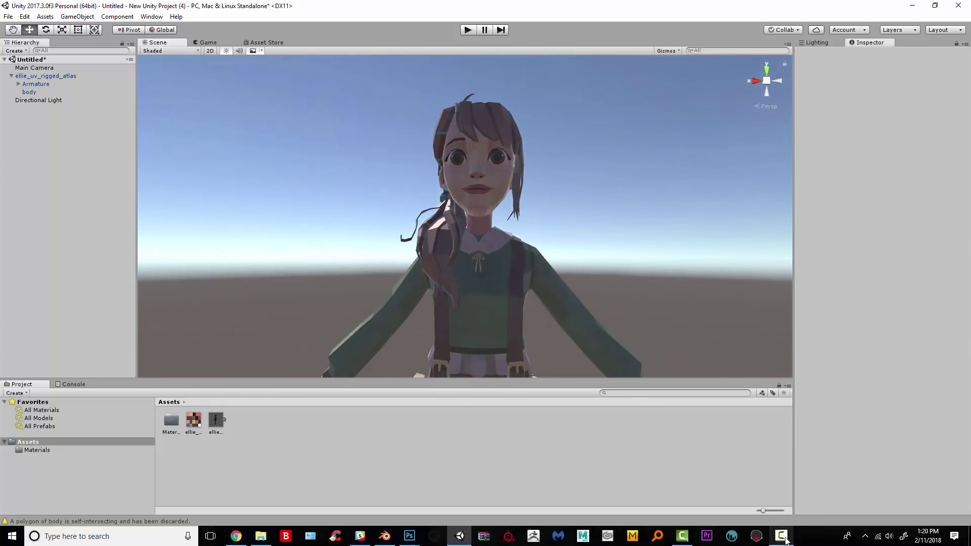